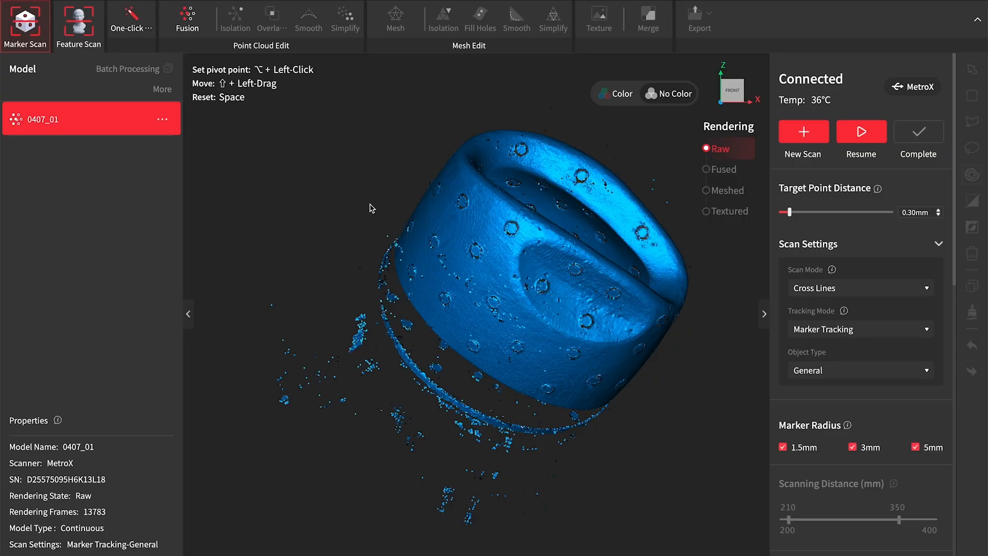
Fuse the raw scan using Fast Fusion at 0.15 mm point distance, removing markers with a 7.0 mm hole radius
scroll(623, 155, up, 5)
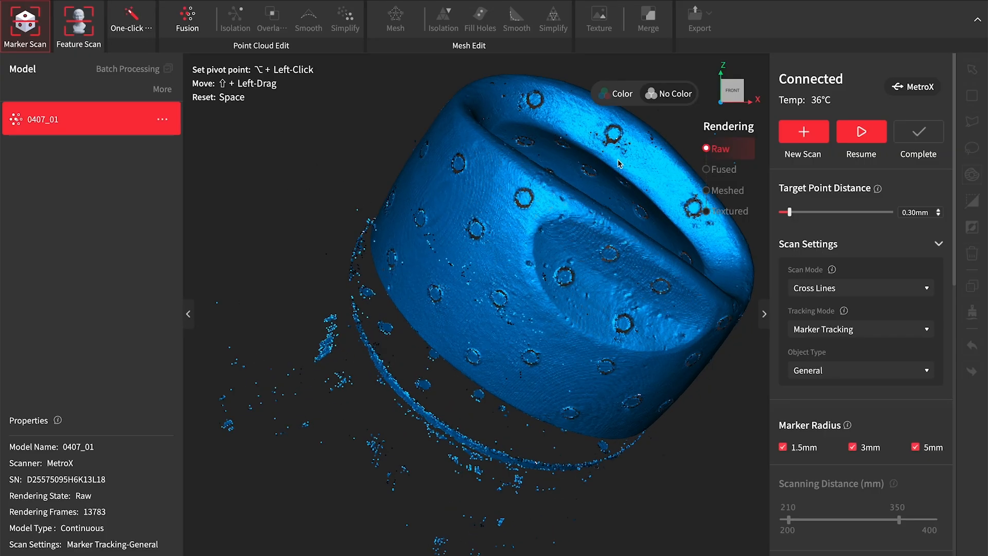
scroll(613, 170, down, 2)
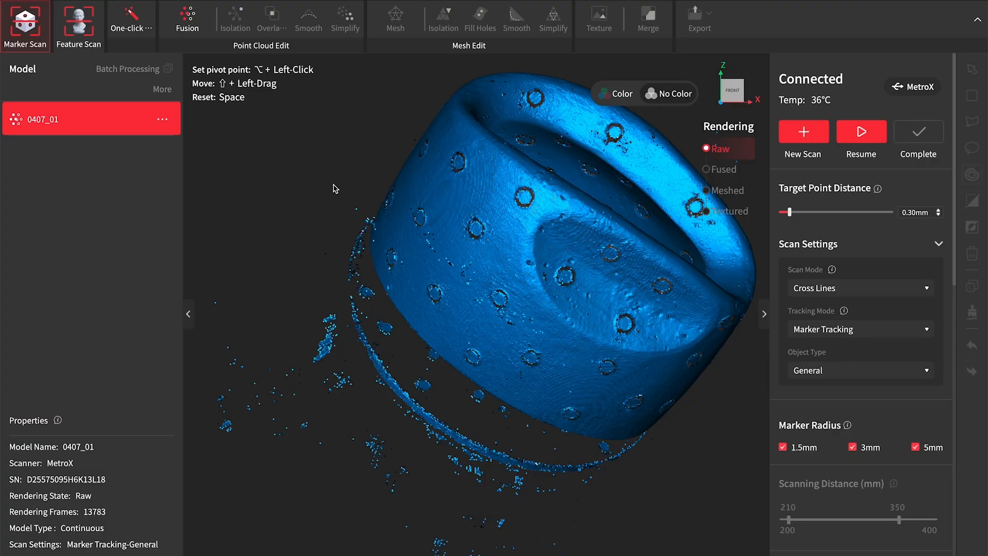
drag(332, 185, 376, 212)
drag(455, 253, 529, 240)
drag(695, 293, 563, 320)
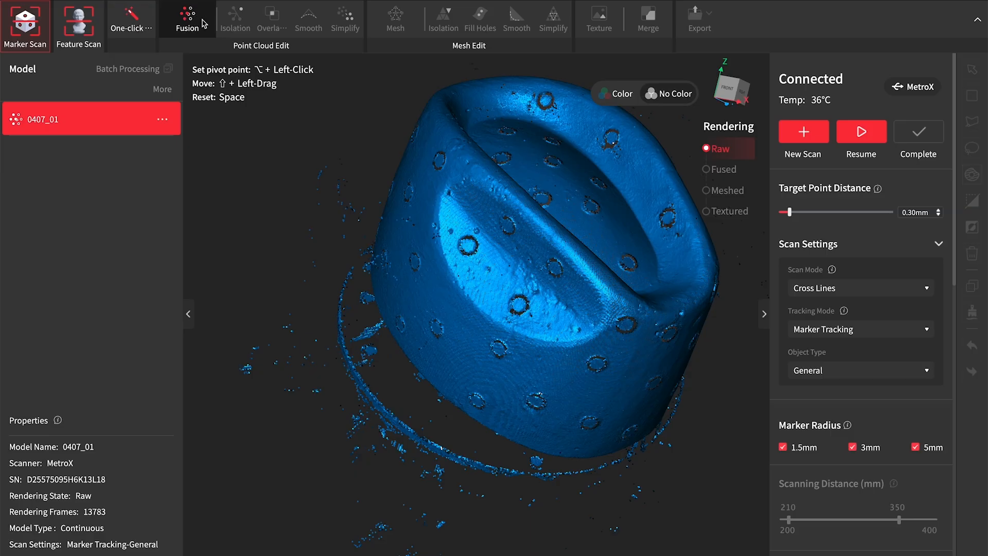
click(191, 21)
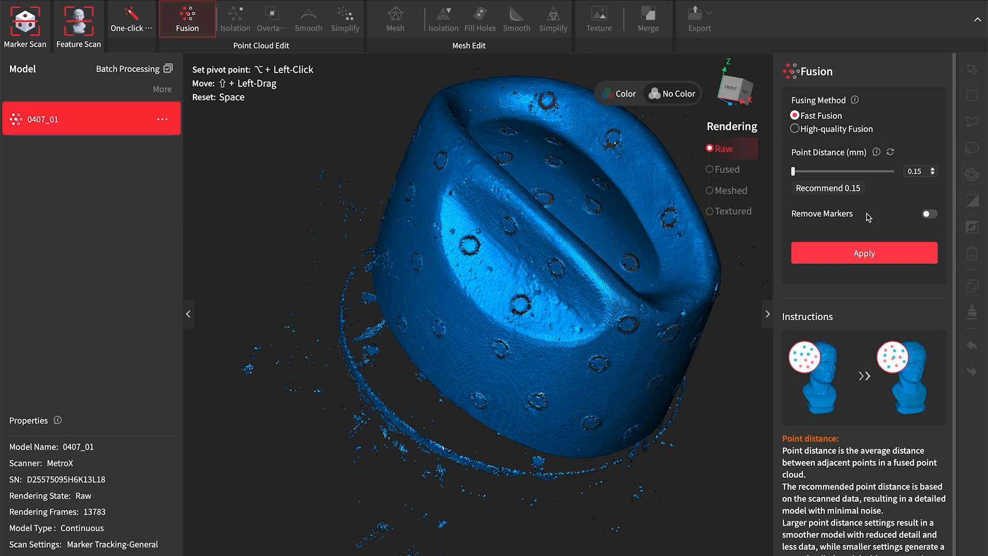
click(930, 214)
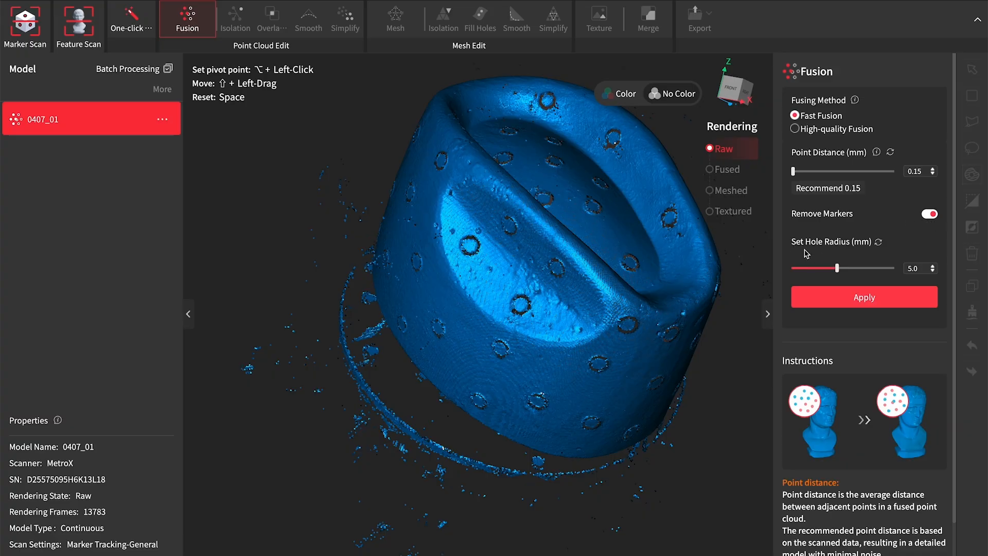
click(912, 269)
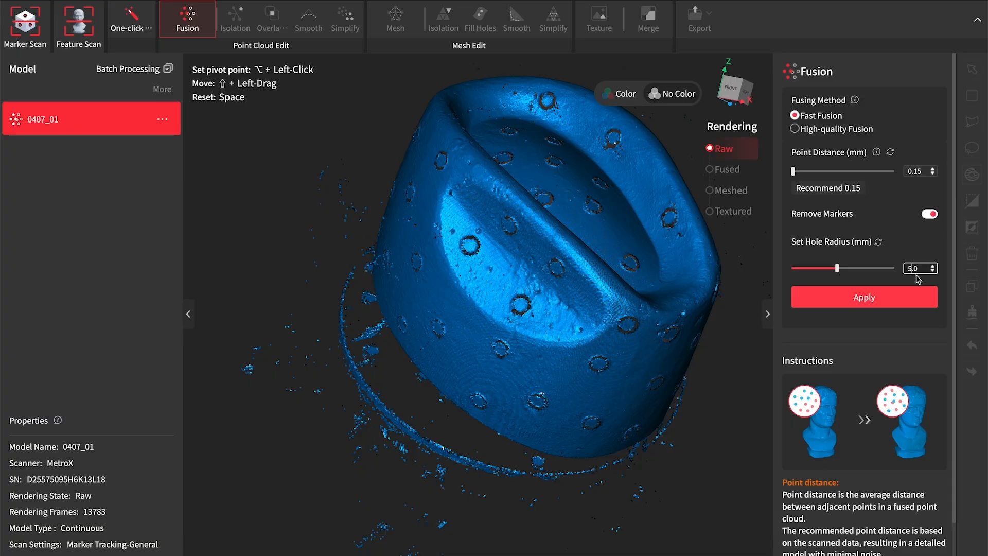
key(BackSpace)
text(7)
click(864, 301)
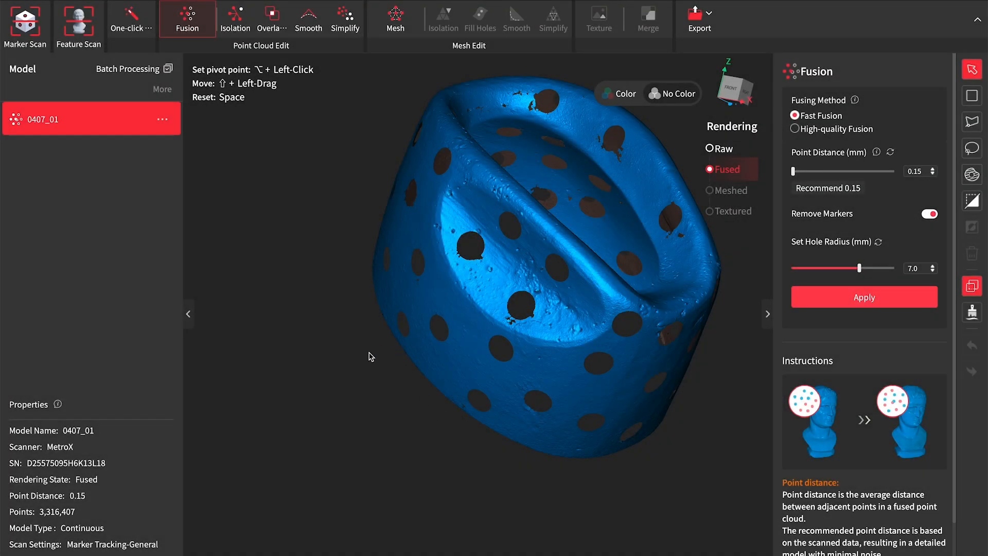
Examine the fused point cloud from all sides, including the marker holes, the rim and the open underside
right_click(359, 363)
click(347, 351)
drag(356, 360, 302, 343)
drag(432, 359, 507, 337)
drag(504, 295, 446, 313)
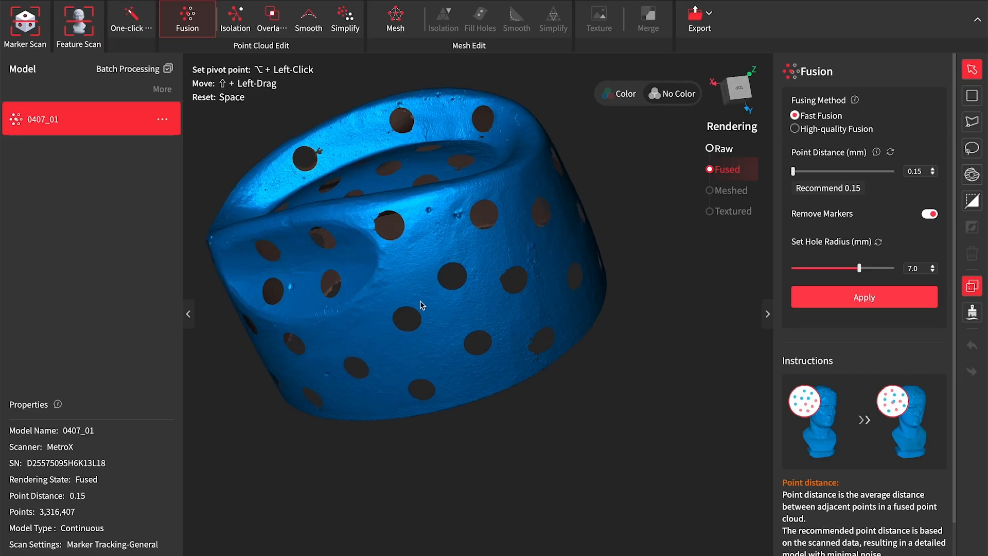
drag(448, 319, 477, 304)
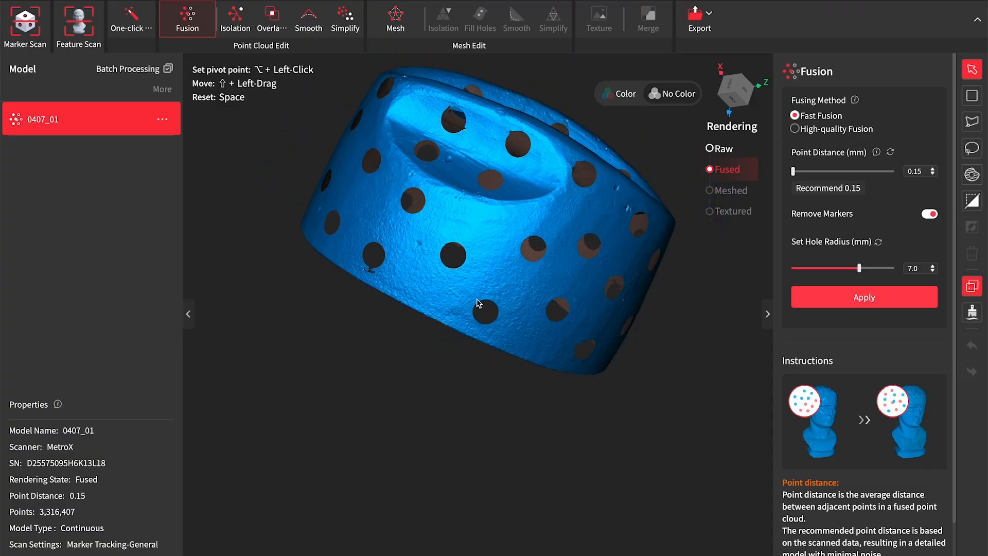
scroll(478, 304, down, 5)
drag(469, 298, 530, 280)
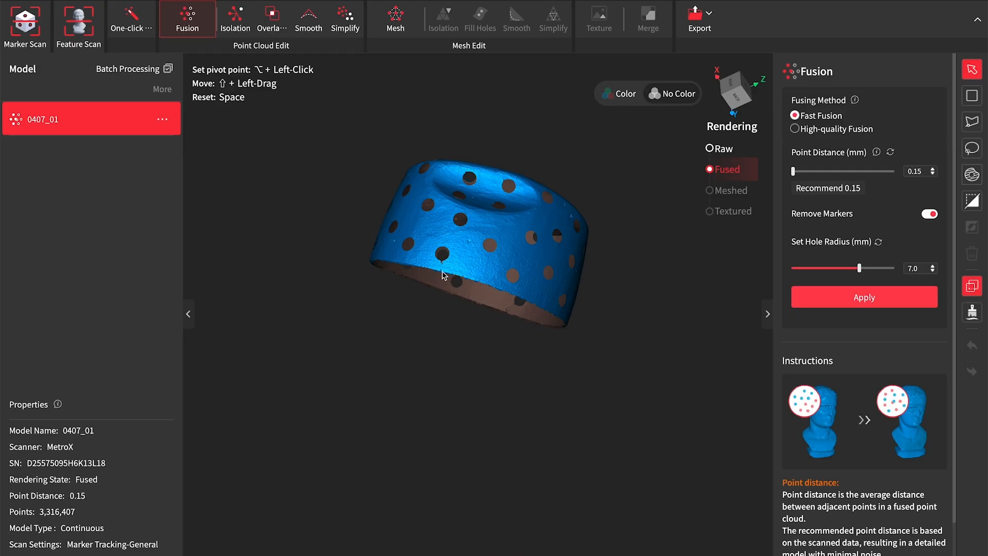
scroll(465, 310, up, 5)
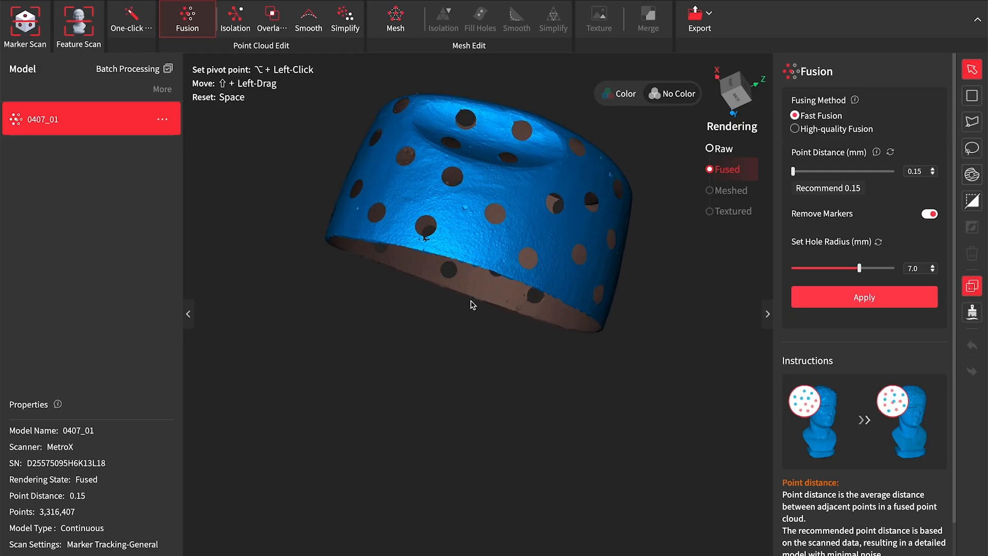
drag(479, 291, 374, 272)
drag(458, 238, 496, 332)
scroll(493, 325, up, 5)
scroll(499, 310, down, 6)
scroll(373, 106, up, 4)
scroll(387, 172, down, 3)
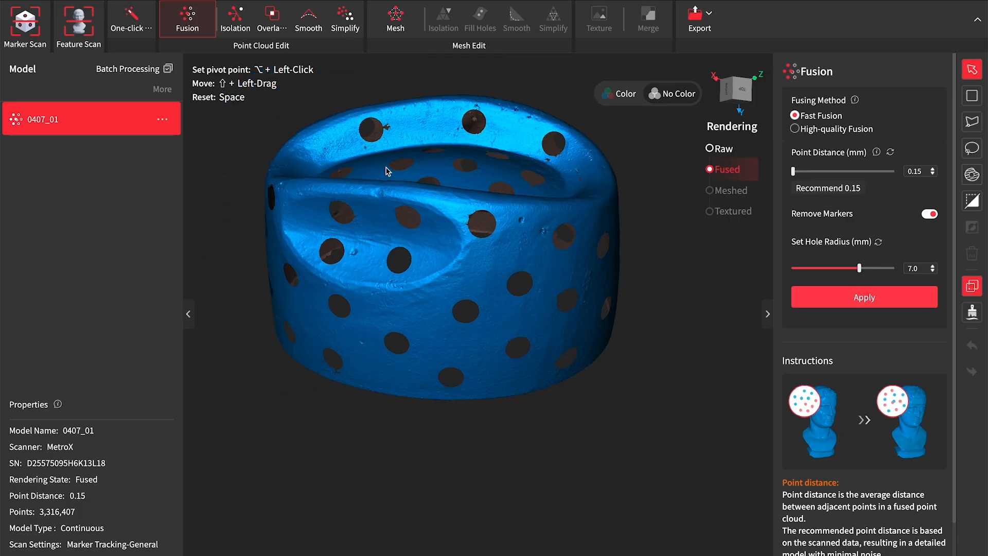
Detect isolated points in the fused cloud at a 15.0% isolation rate and remove them
click(238, 19)
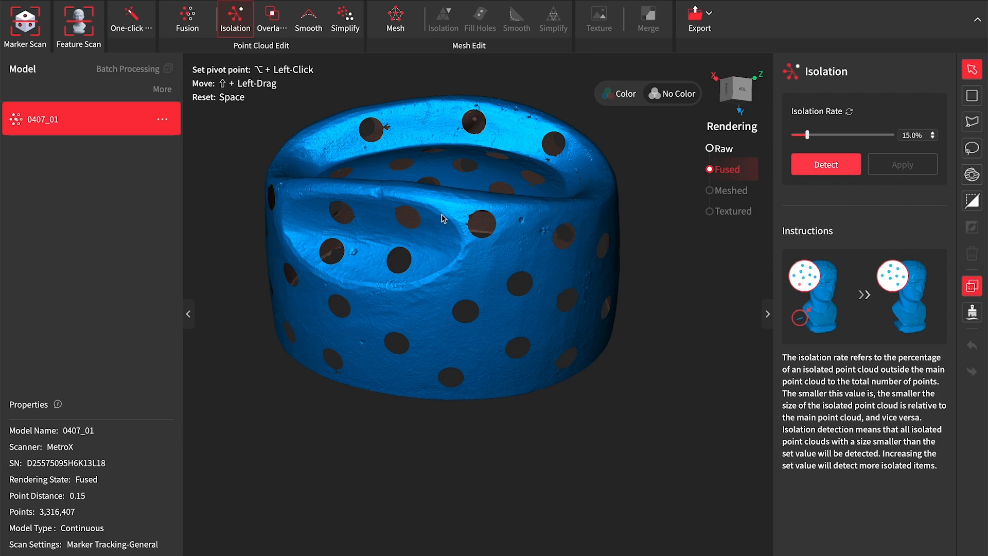
click(830, 169)
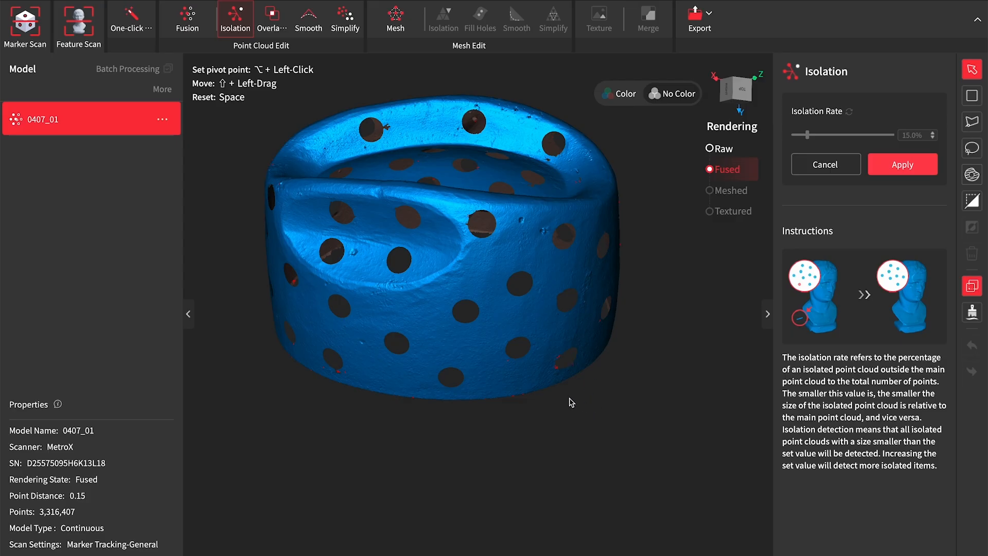
drag(580, 404, 596, 346)
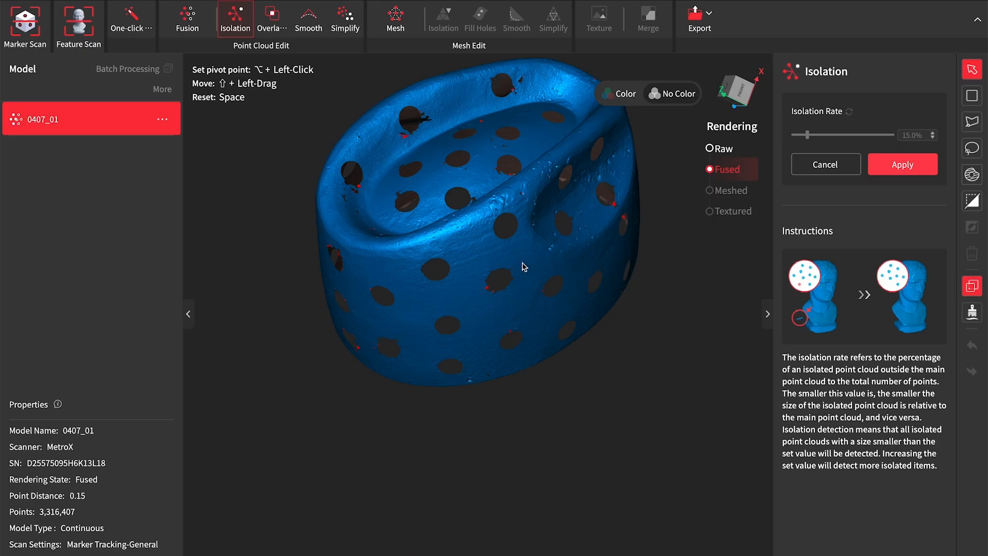
click(900, 167)
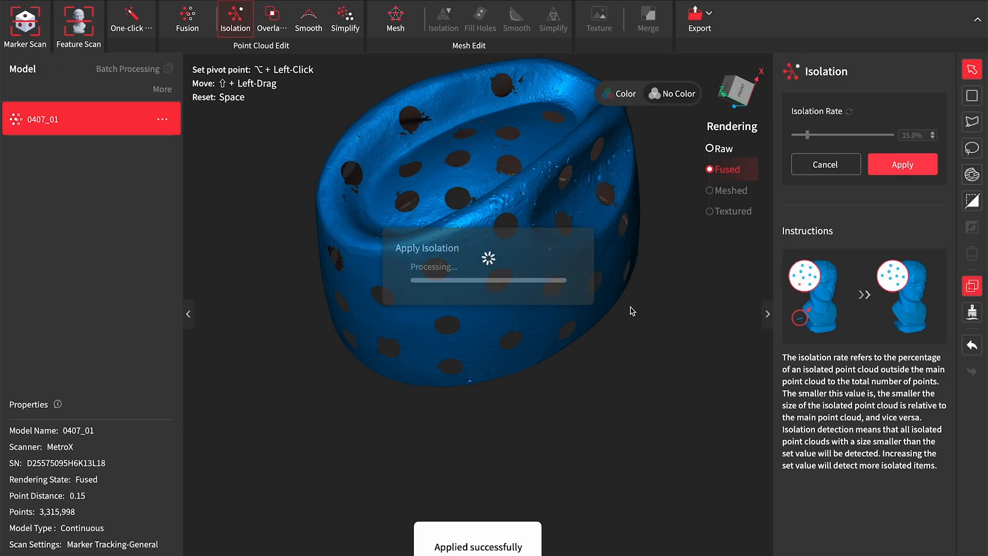
drag(580, 366, 505, 319)
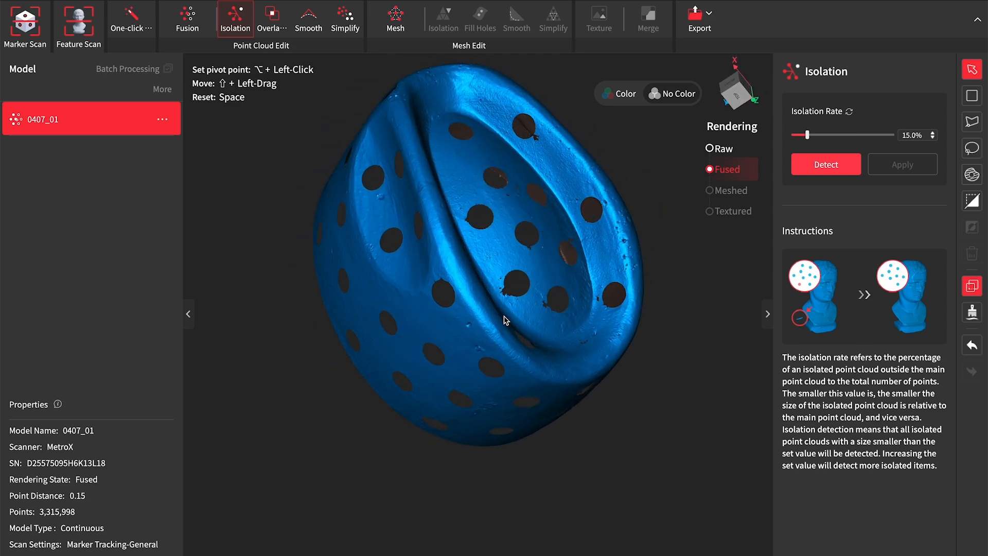
Run Overlap Detection on the fused cloud with a 0.30 mm vertical distance and apply the removal
click(273, 24)
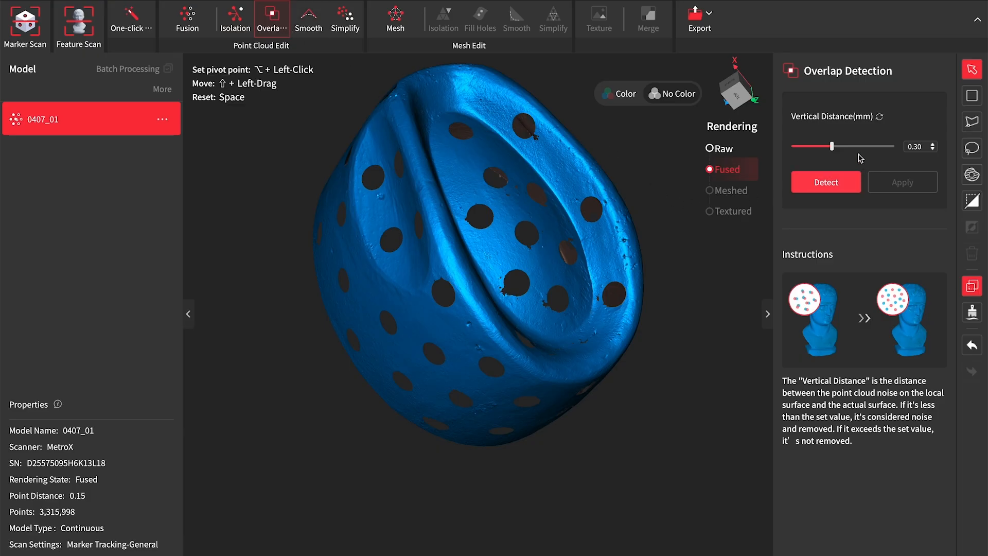
drag(628, 308, 574, 300)
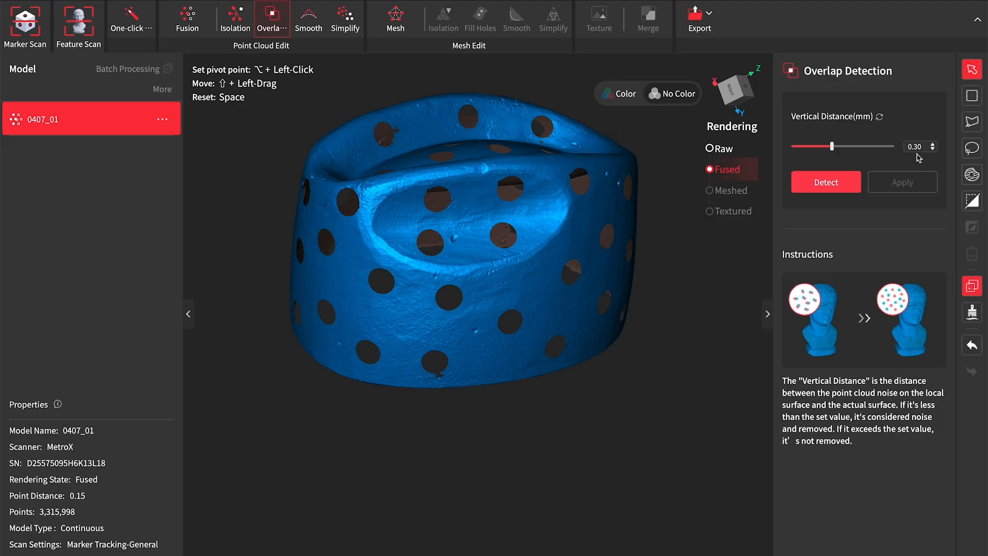
click(833, 185)
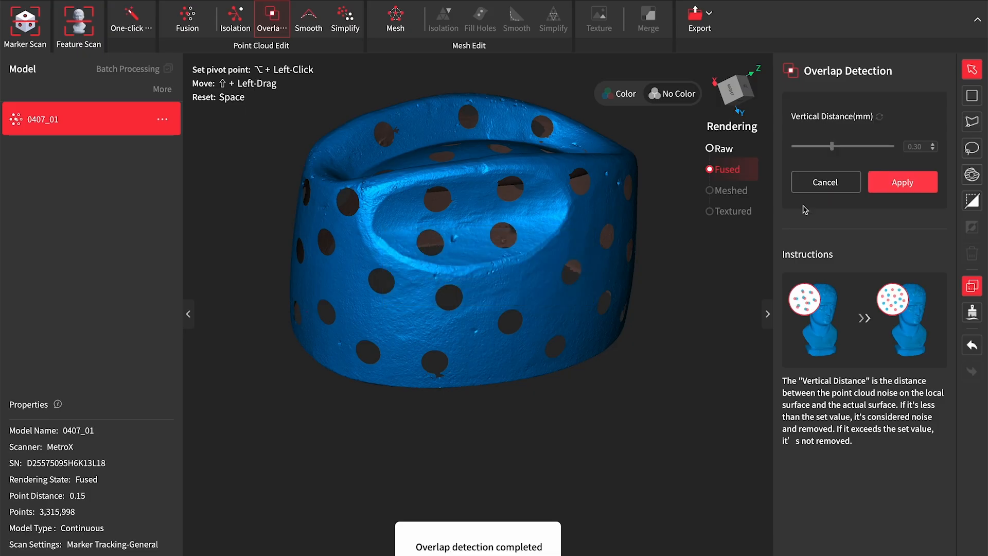
drag(610, 375, 562, 327)
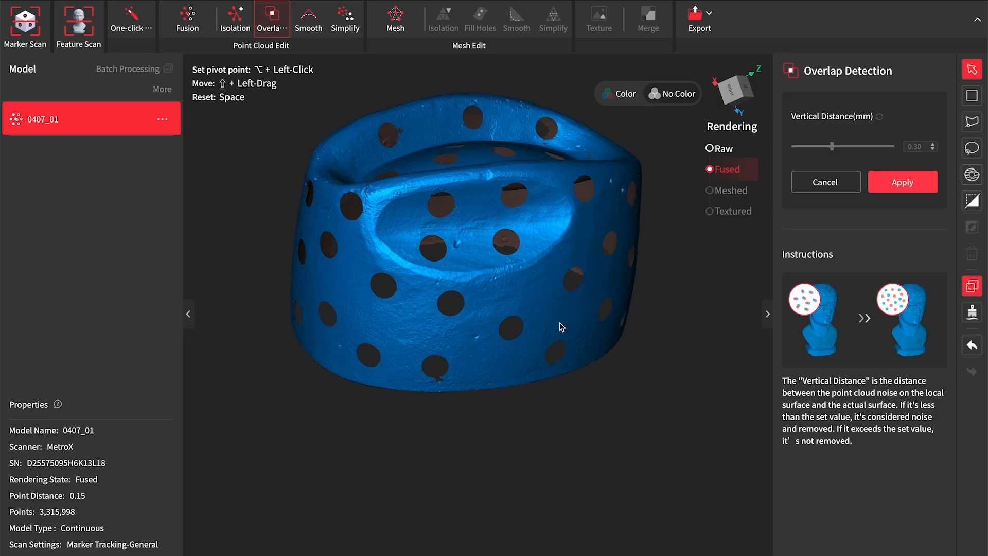
drag(511, 247, 586, 329)
click(908, 184)
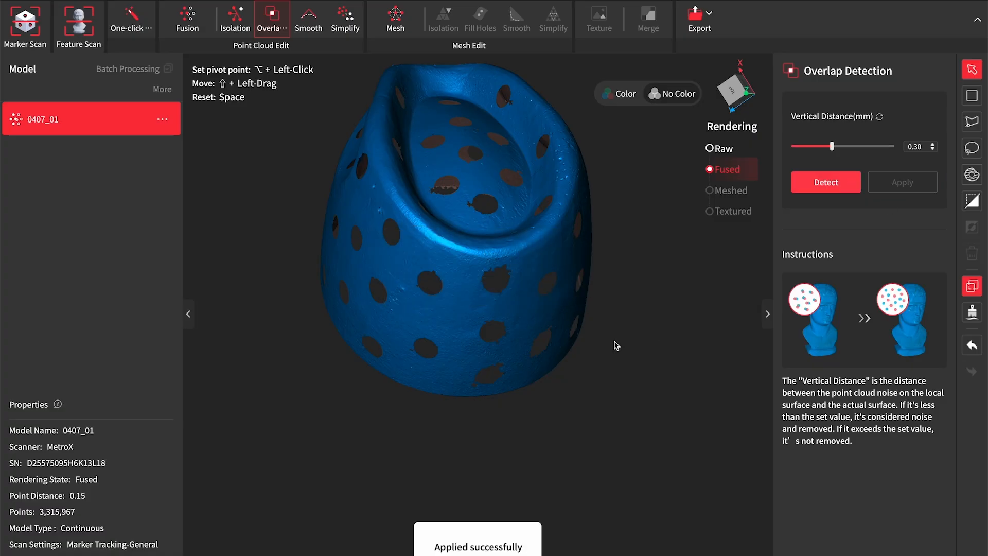
Open the point cloud Smooth settings and examine the surface around the recess, rim and marker holes
scroll(601, 362, up, 3)
scroll(609, 372, down, 4)
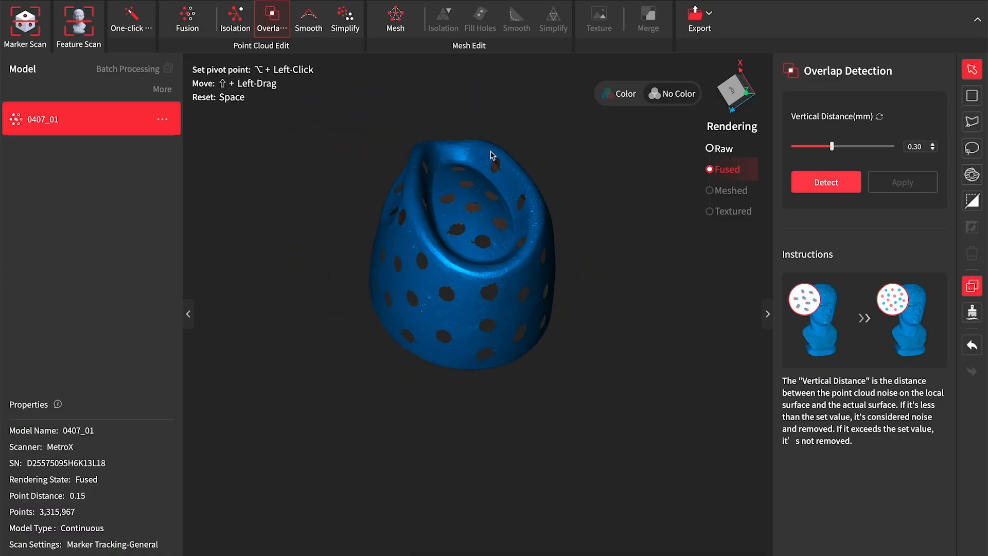
drag(502, 160, 537, 273)
drag(574, 313, 523, 168)
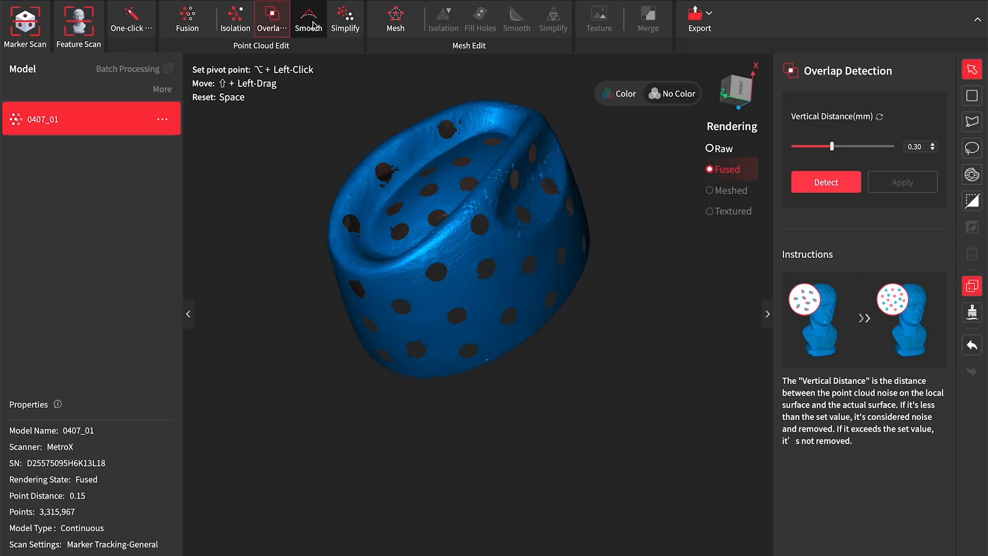
click(314, 24)
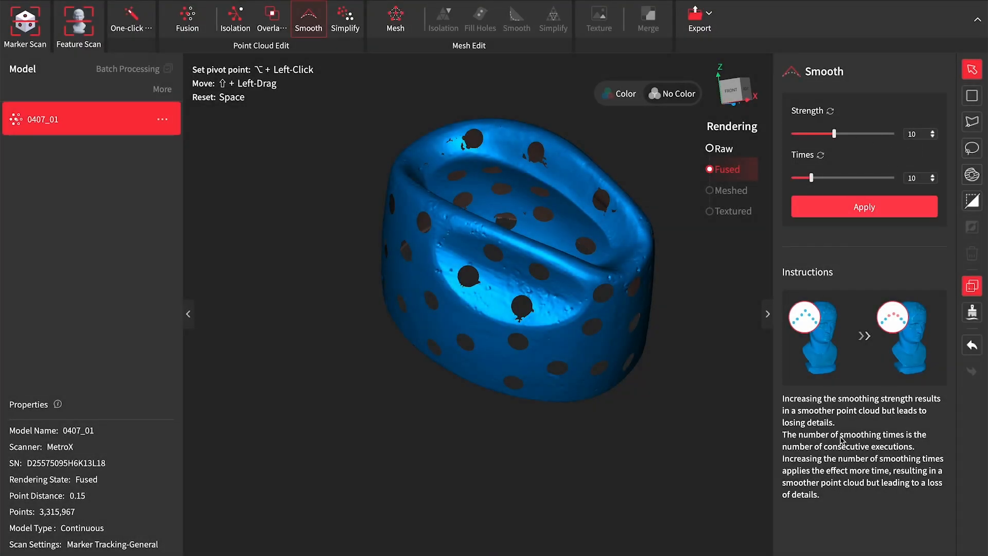
scroll(661, 187, up, 5)
scroll(640, 206, up, 5)
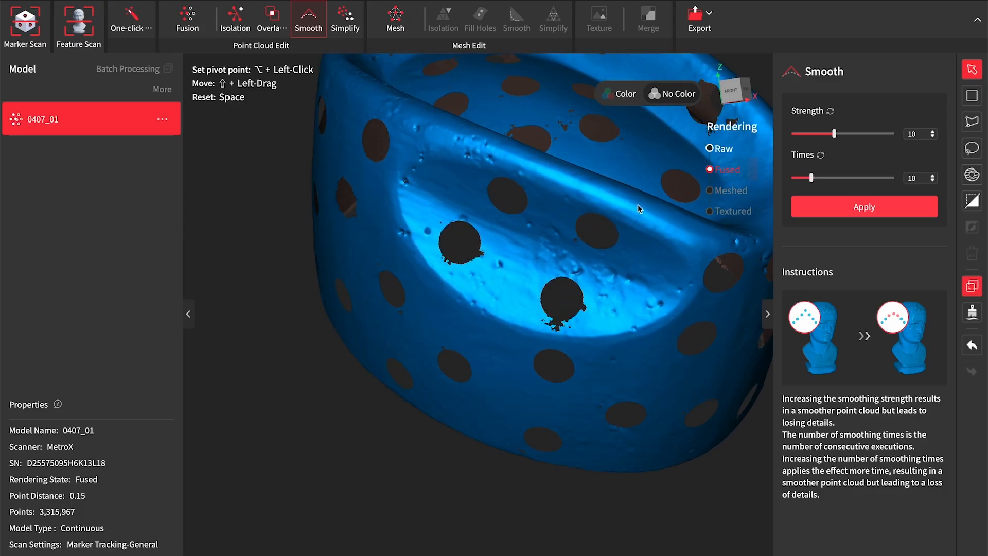
scroll(638, 209, down, 6)
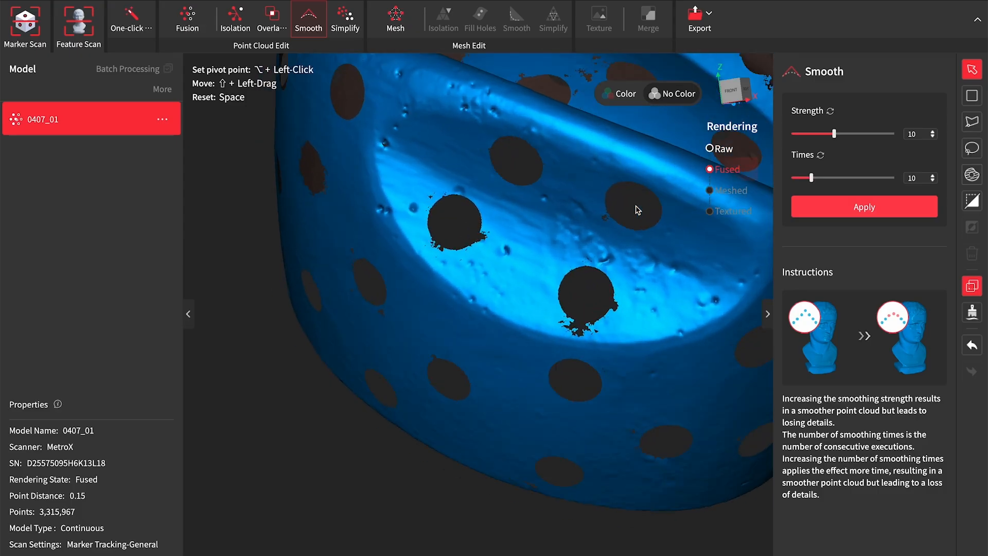
scroll(636, 209, down, 2)
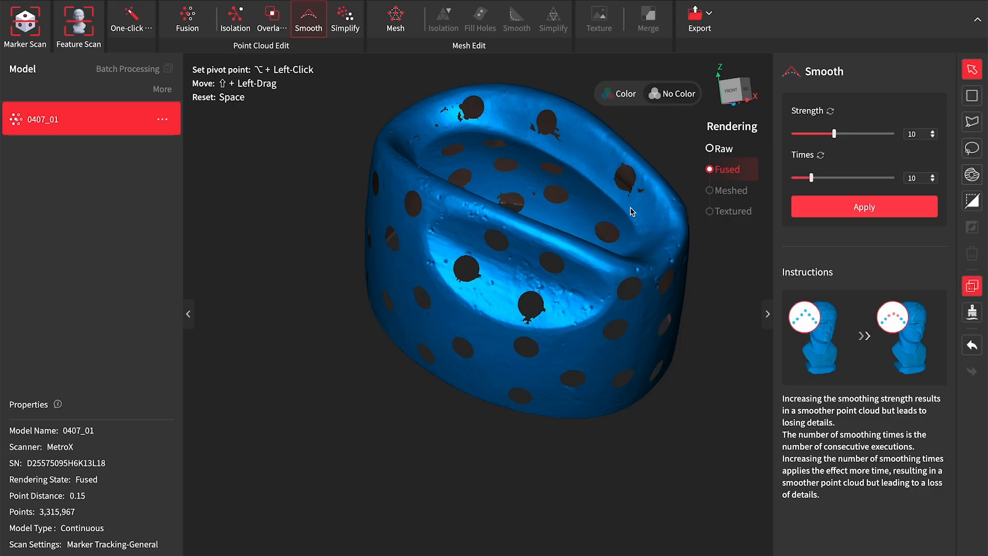
scroll(633, 211, up, 4)
scroll(629, 216, down, 6)
scroll(628, 216, down, 2)
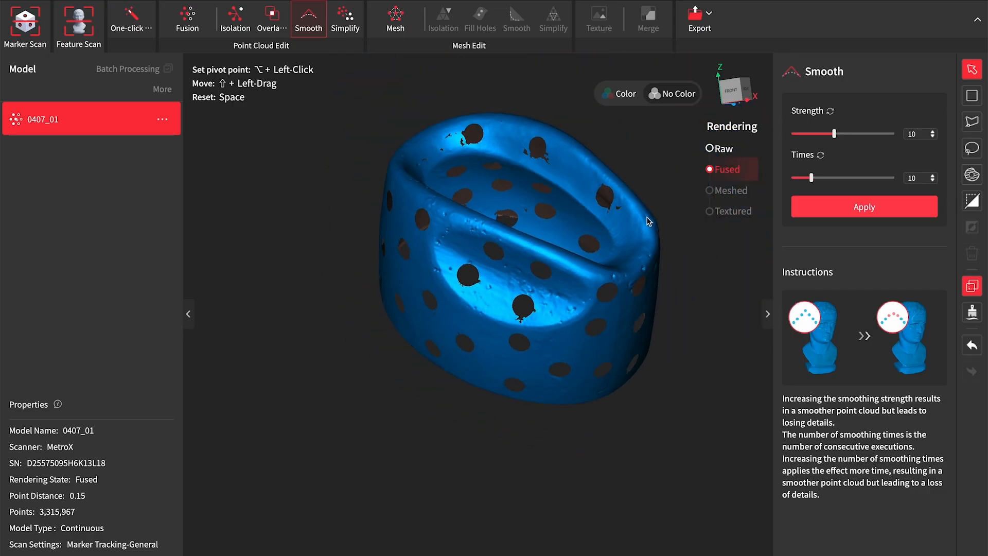
mouse_move(650, 174)
mouse_down()
mouse_move(608, 206)
mouse_move(601, 227)
mouse_move(606, 214)
mouse_move(618, 227)
mouse_move(642, 192)
mouse_up()
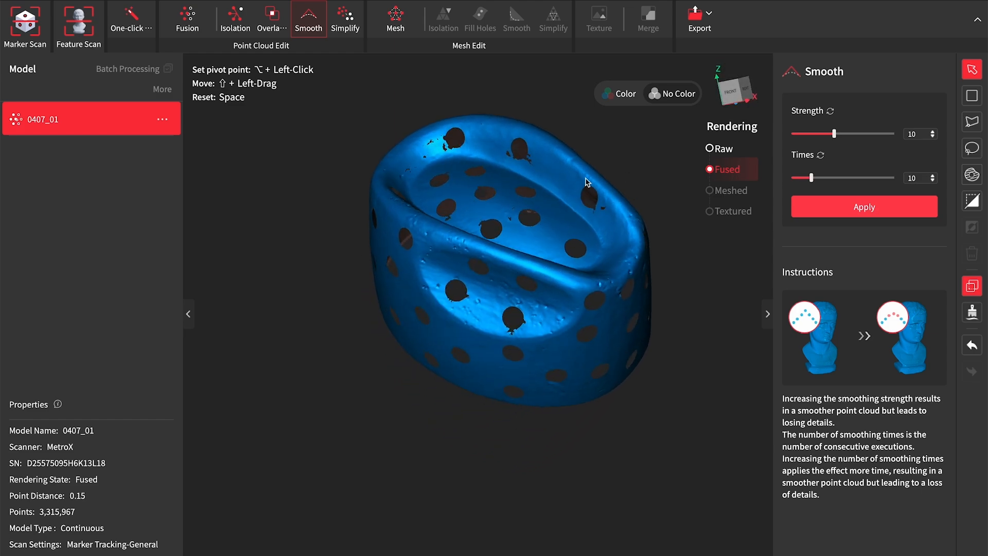
drag(568, 243, 576, 194)
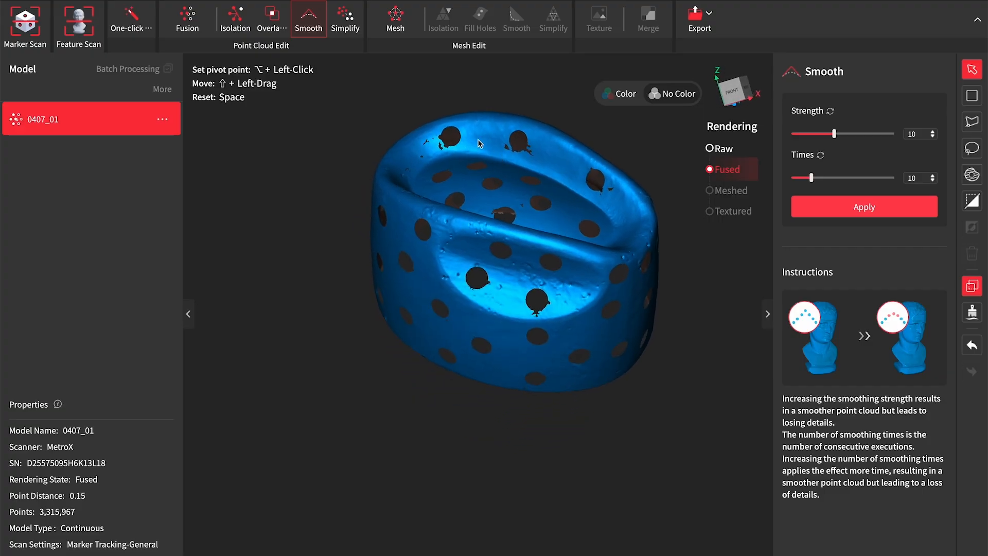
Open the point cloud Simplify settings and examine the surface detail in the front recess
click(350, 20)
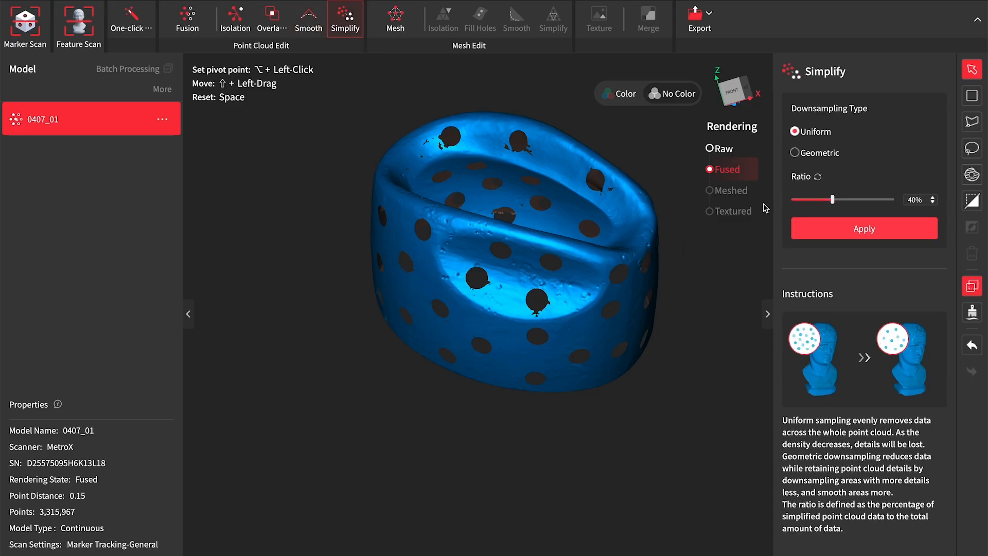
drag(518, 253, 532, 168)
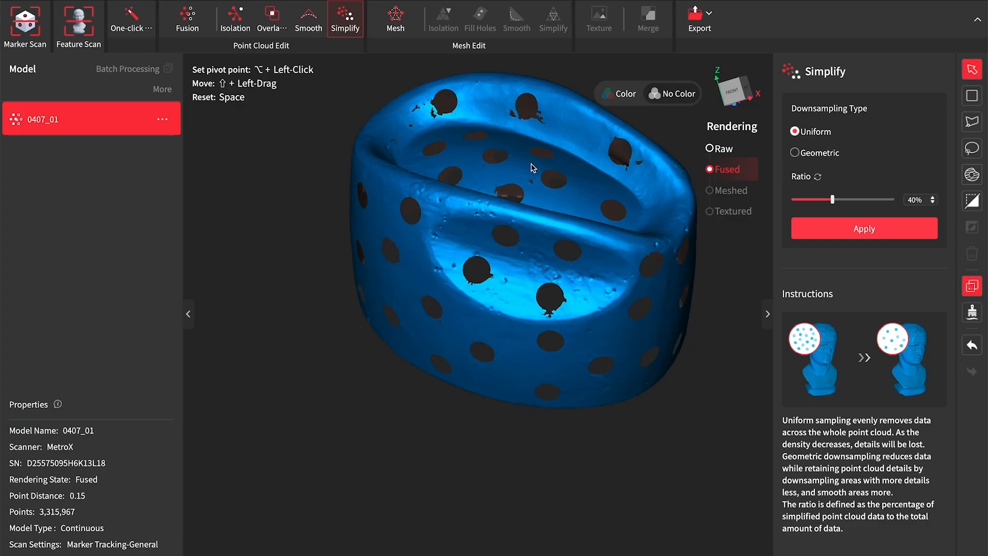
scroll(535, 180, up, 4)
scroll(533, 191, down, 3)
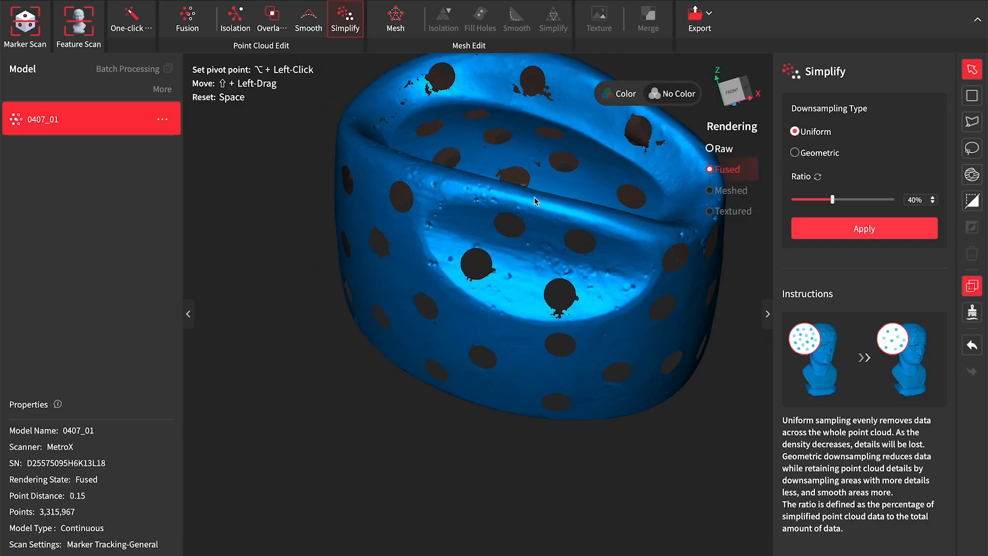
scroll(533, 199, up, 5)
scroll(533, 208, down, 3)
scroll(541, 211, down, 4)
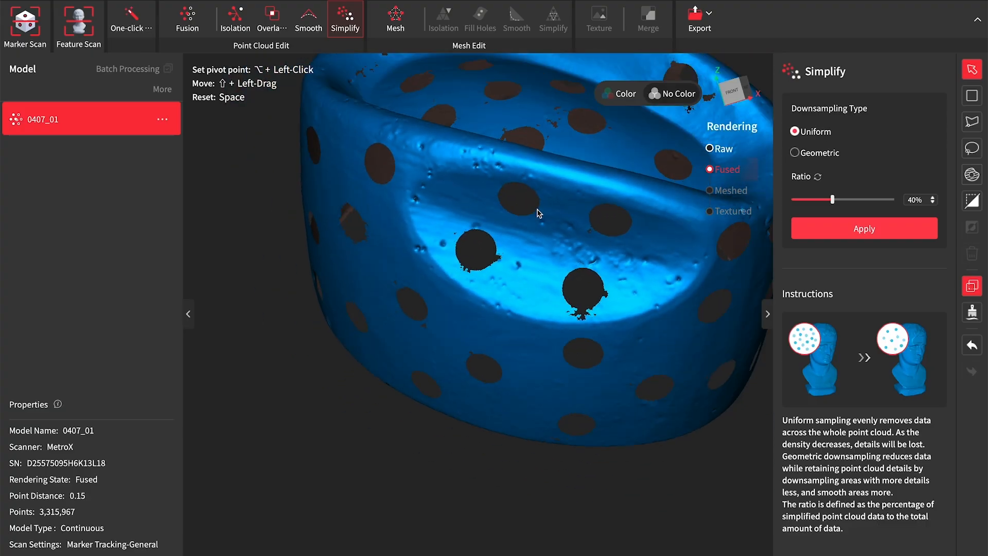
Simplify the fused point cloud with Uniform downsampling at a 40% ratio
scroll(566, 106, down, 1)
scroll(566, 106, up, 1)
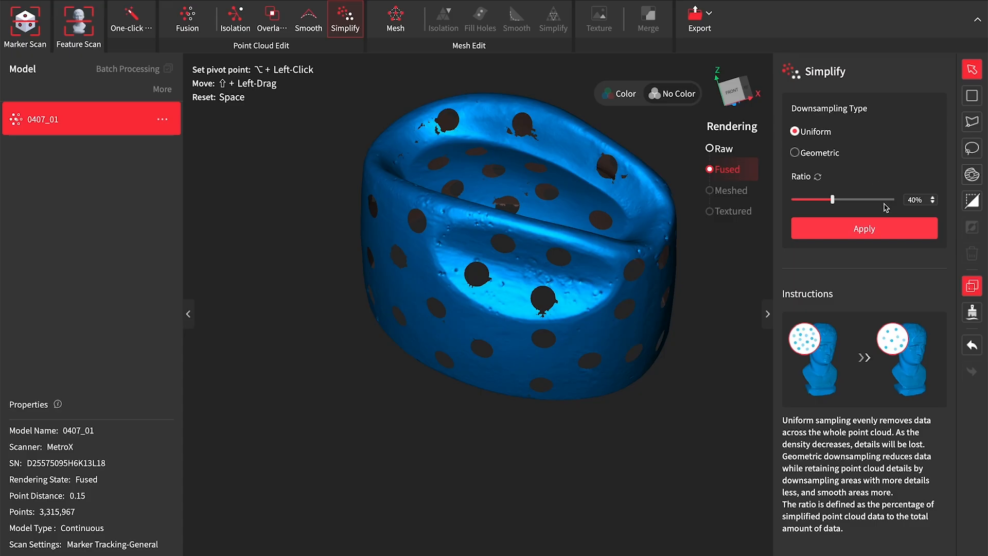
click(869, 231)
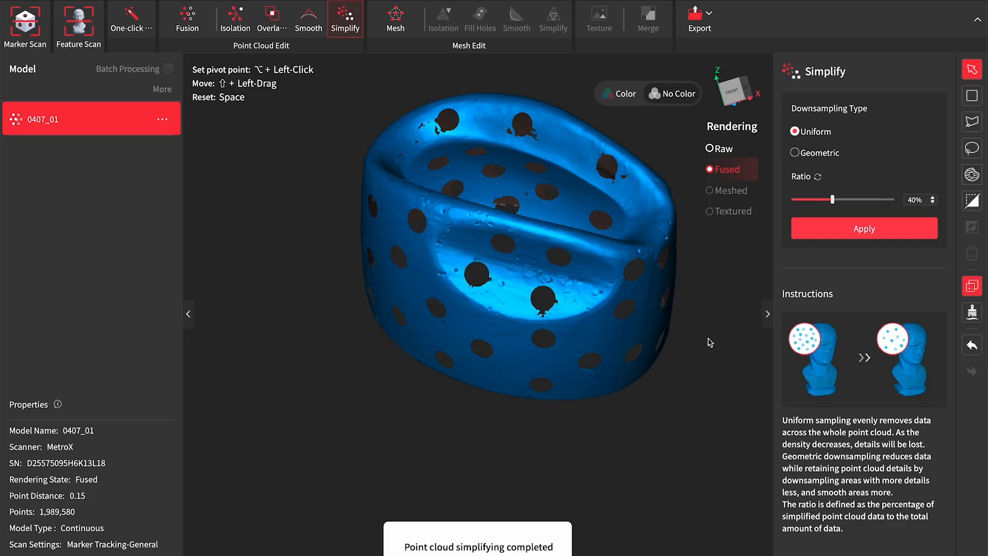
scroll(658, 377, up, 2)
scroll(657, 382, down, 4)
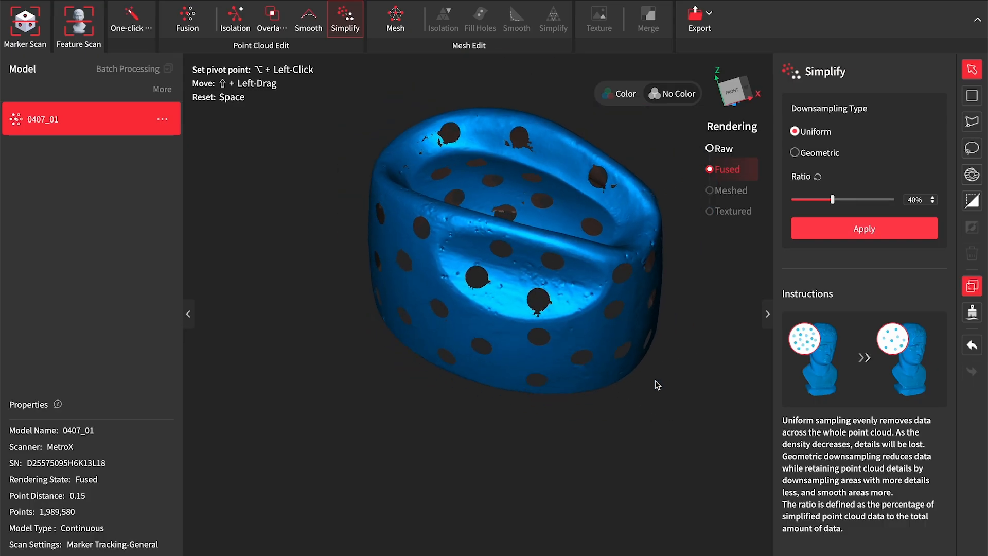
scroll(612, 212, up, 2)
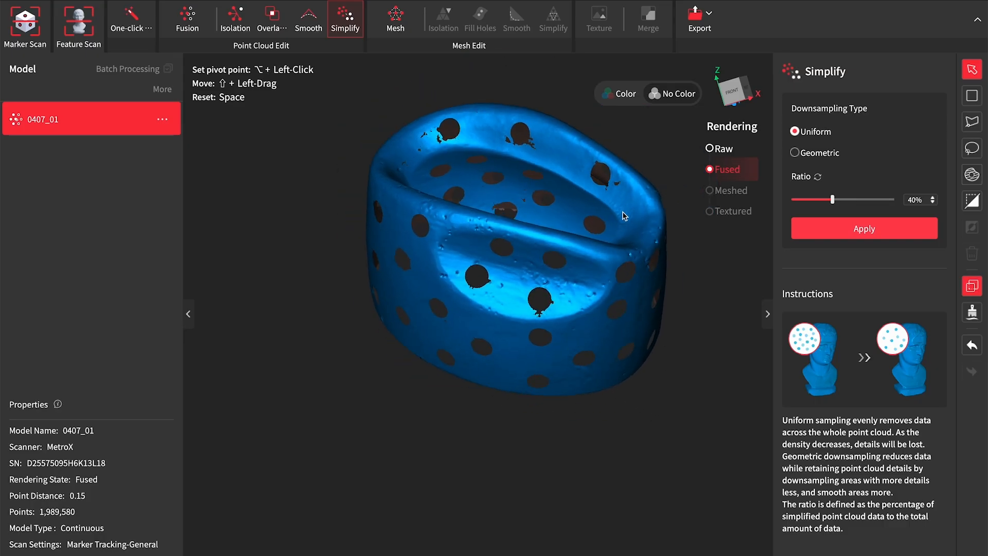
Generate a High-quality Mesh from the fused cloud at quality 4.8 with automatic hole filling on at a 30% ratio
drag(513, 479, 591, 367)
click(400, 23)
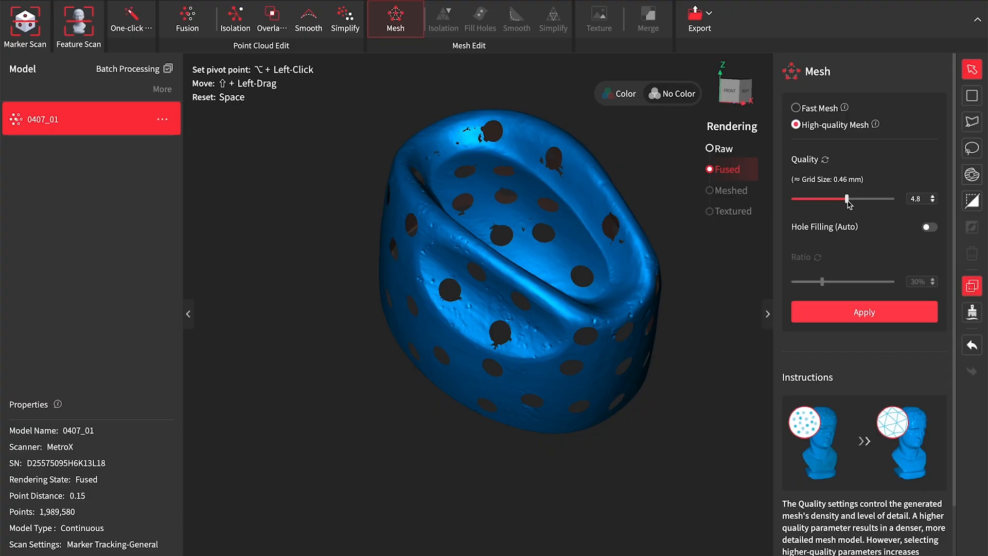
click(931, 227)
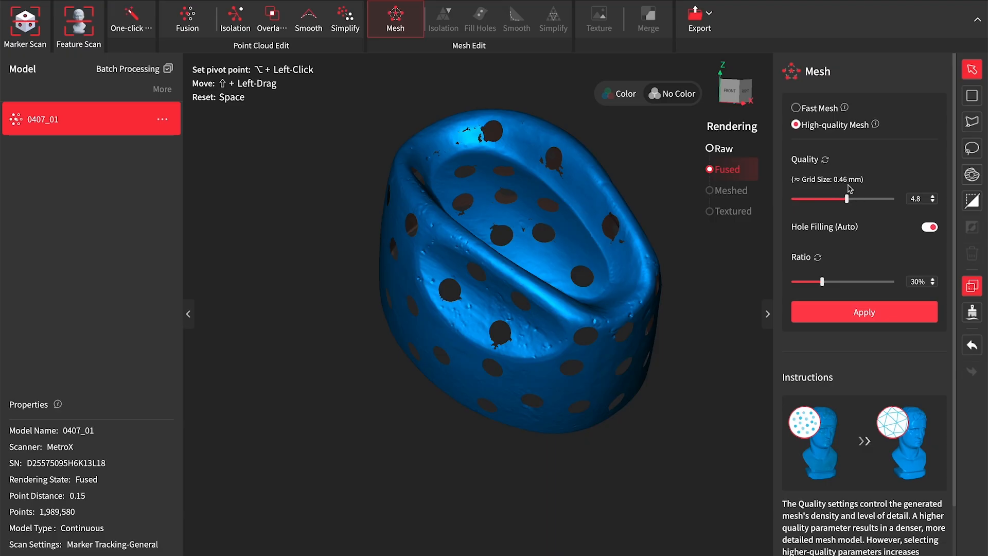
click(864, 313)
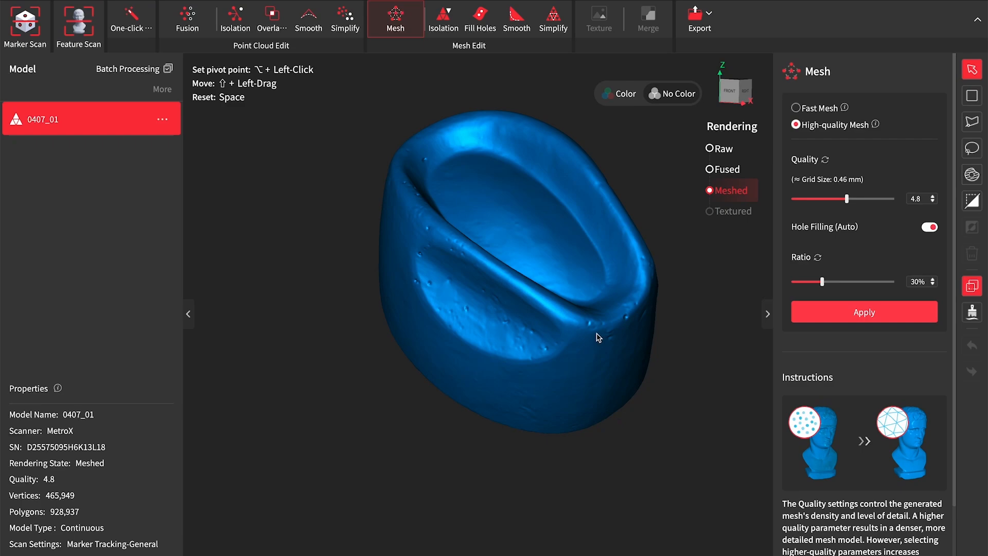
Examine the meshed model's basin, rim, side recess and underside from several angles
drag(561, 303, 499, 345)
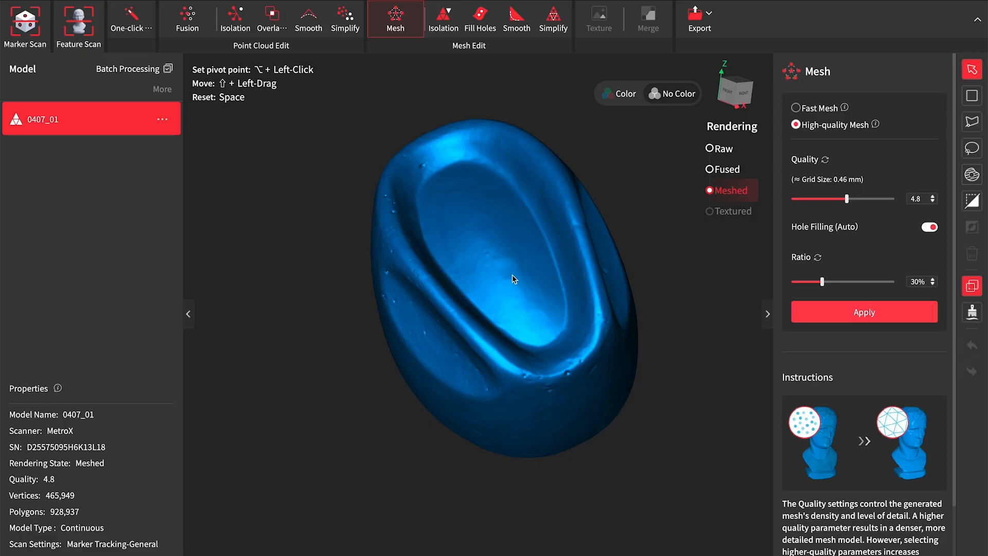
drag(496, 286, 489, 258)
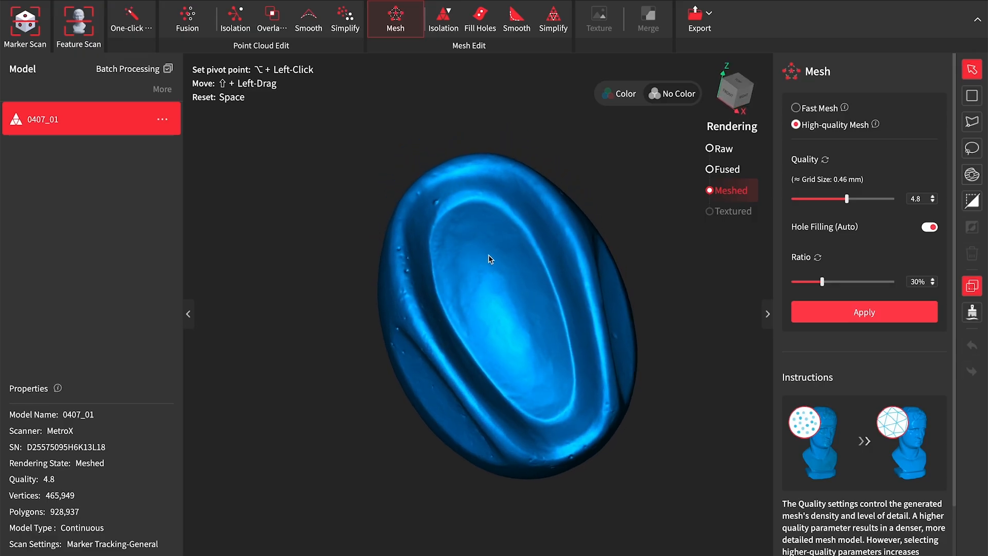
drag(525, 303, 488, 231)
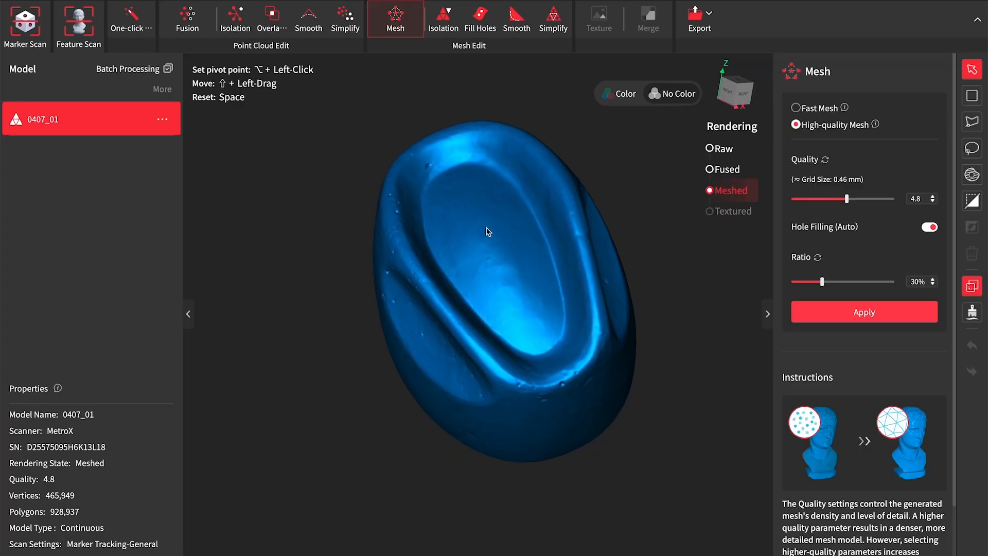
drag(506, 275, 452, 222)
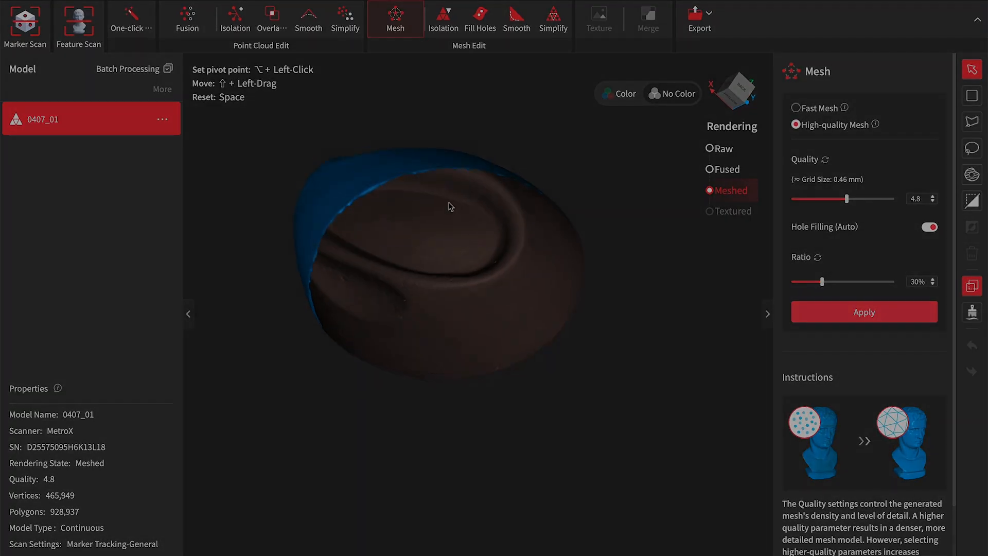
drag(452, 223, 445, 214)
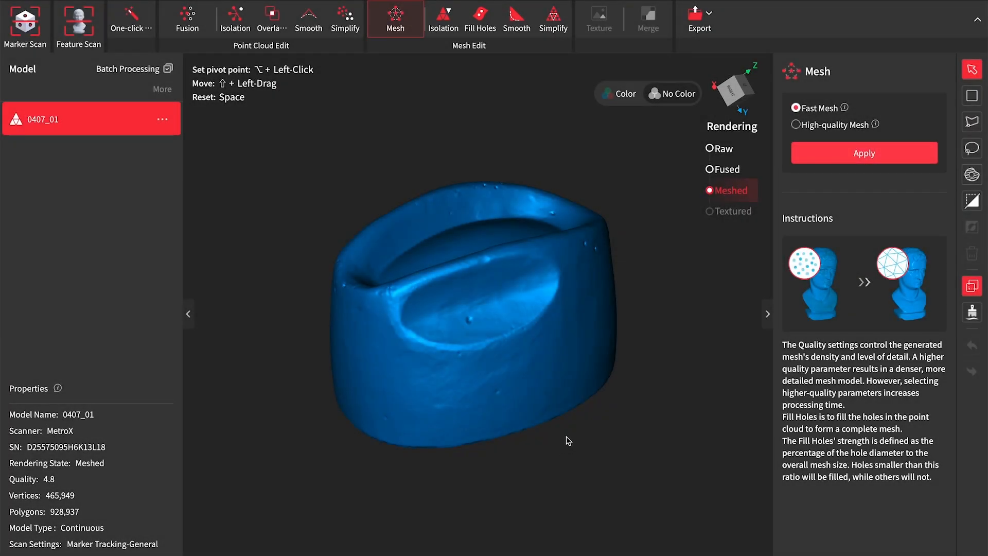
drag(558, 450, 496, 335)
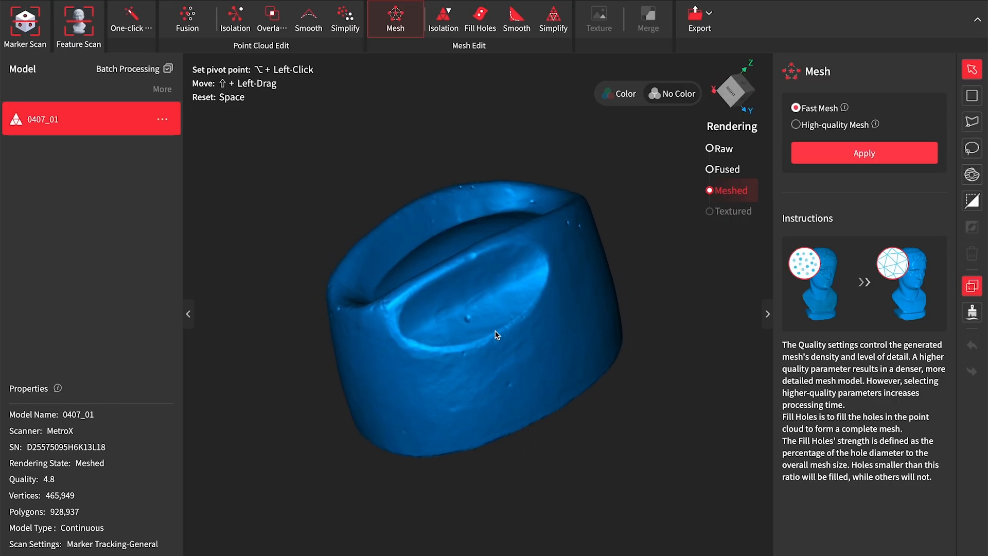
drag(584, 312, 422, 378)
drag(555, 340, 564, 375)
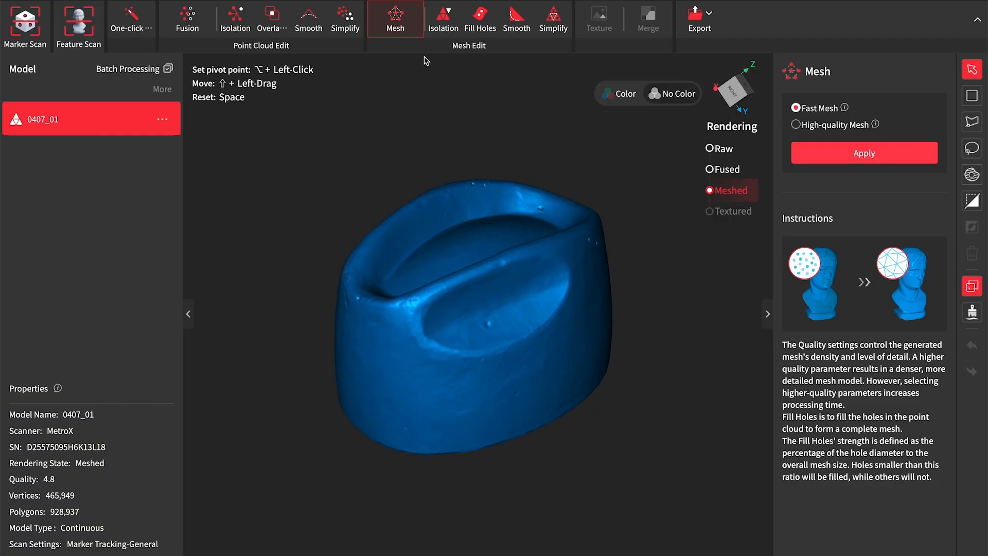
Detect holes in the mesh and fill the large opening at the base with the Plane method
click(482, 20)
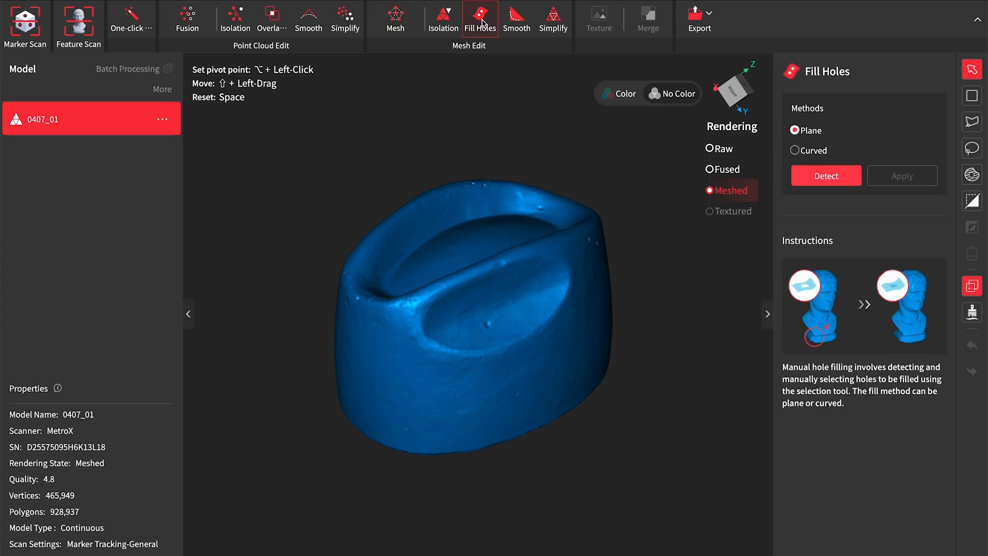
click(826, 176)
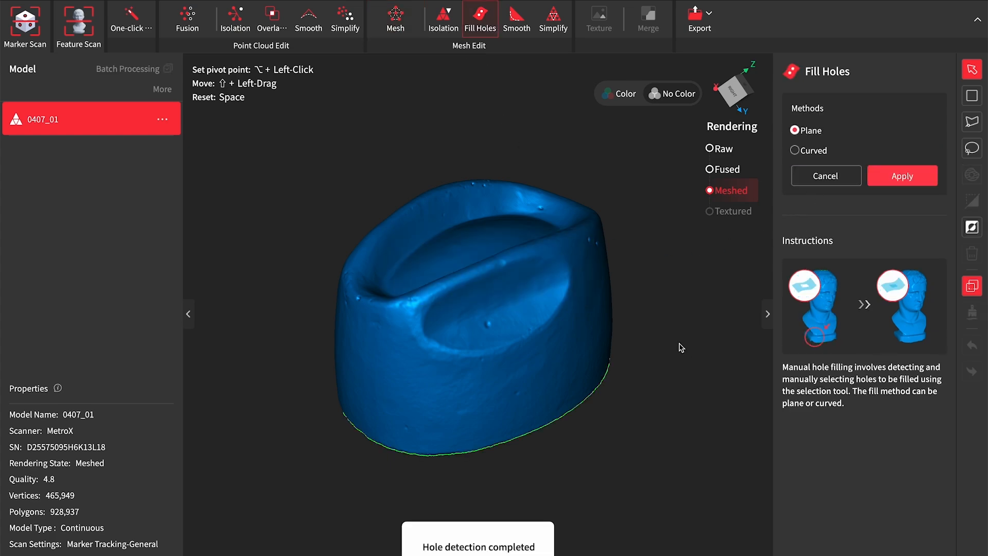
drag(659, 360, 639, 311)
drag(617, 410, 622, 370)
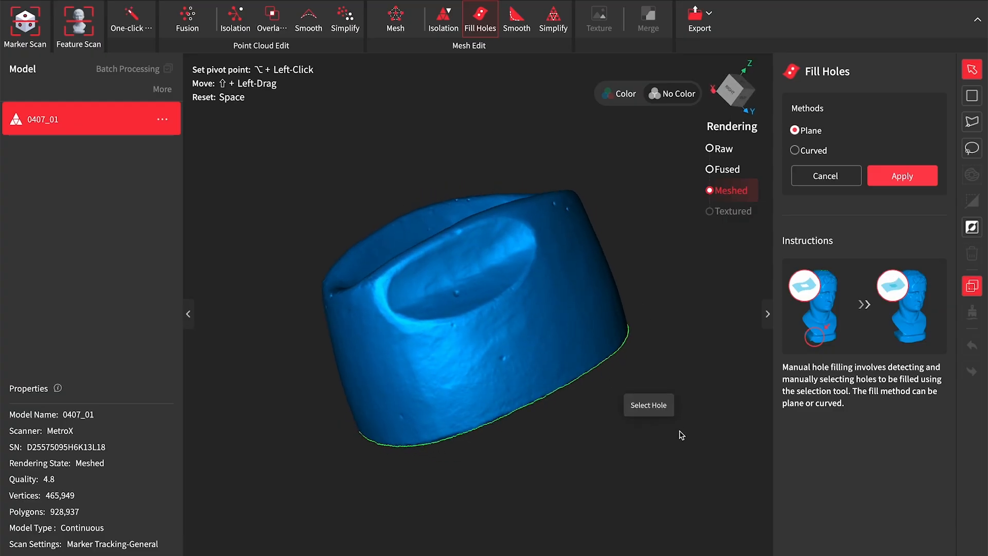
drag(679, 430, 593, 345)
drag(614, 397, 585, 350)
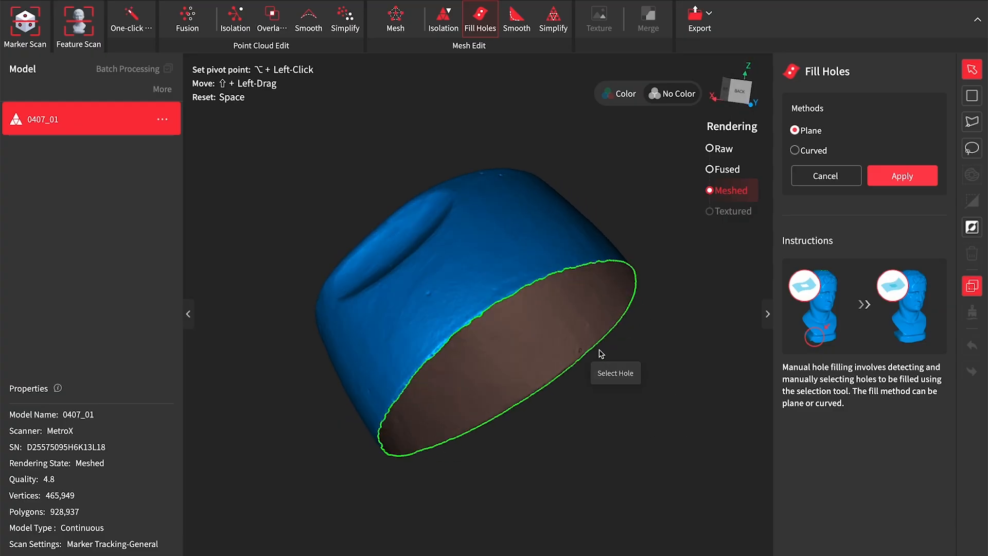
click(601, 346)
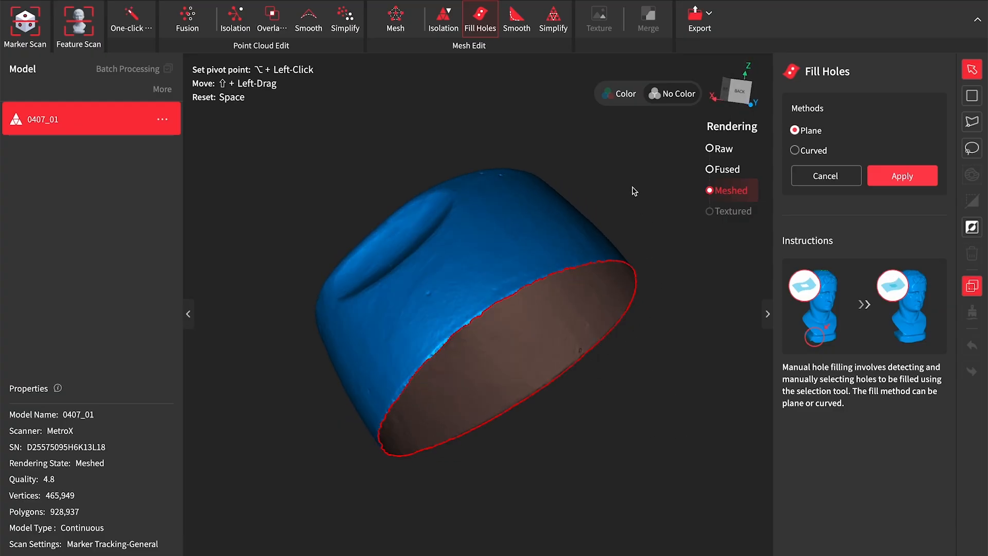
drag(636, 192, 655, 252)
drag(526, 138, 565, 144)
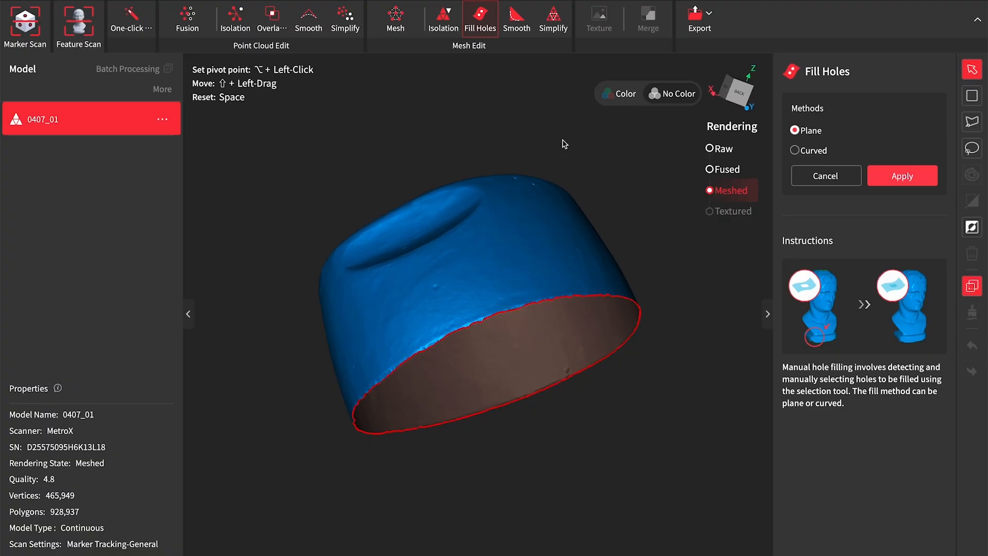
click(903, 178)
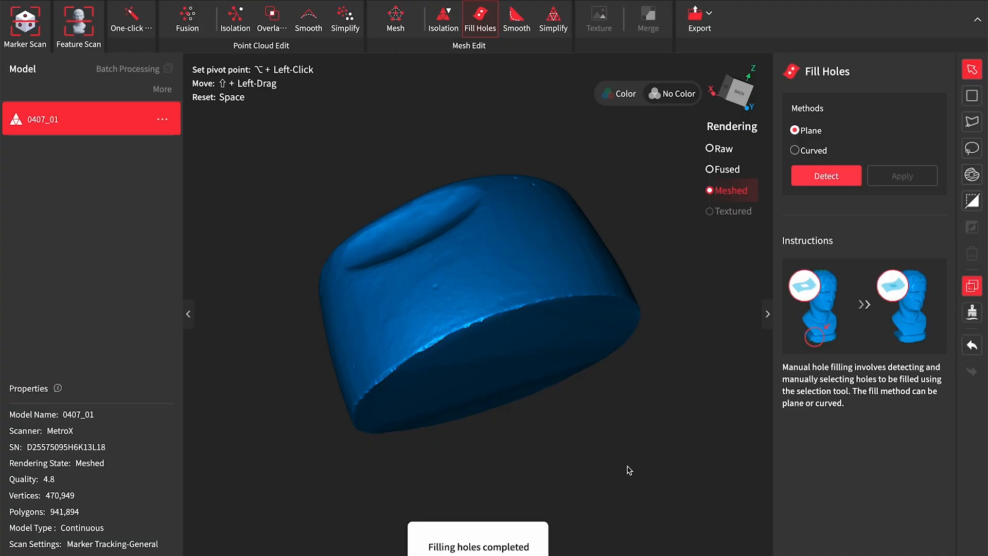
Export the mesh model as 0407_01_mesh.ply to the Downloads folder
mouse_move(601, 470)
mouse_down()
mouse_move(498, 404)
mouse_move(564, 422)
mouse_move(578, 472)
mouse_move(584, 396)
mouse_move(611, 456)
mouse_move(609, 417)
mouse_move(570, 388)
mouse_up()
drag(593, 246, 414, 347)
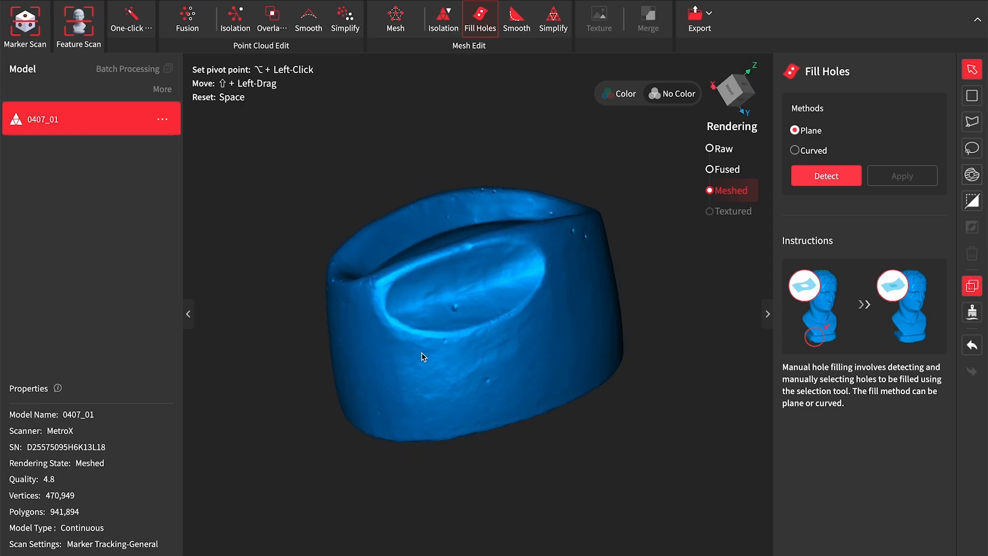
drag(568, 353, 485, 271)
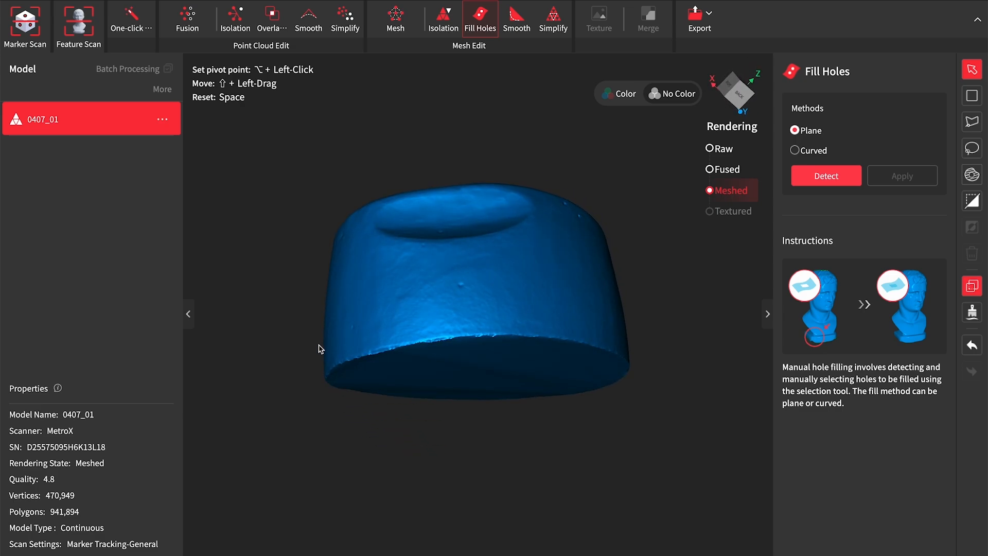
drag(624, 361, 516, 404)
drag(421, 428, 402, 406)
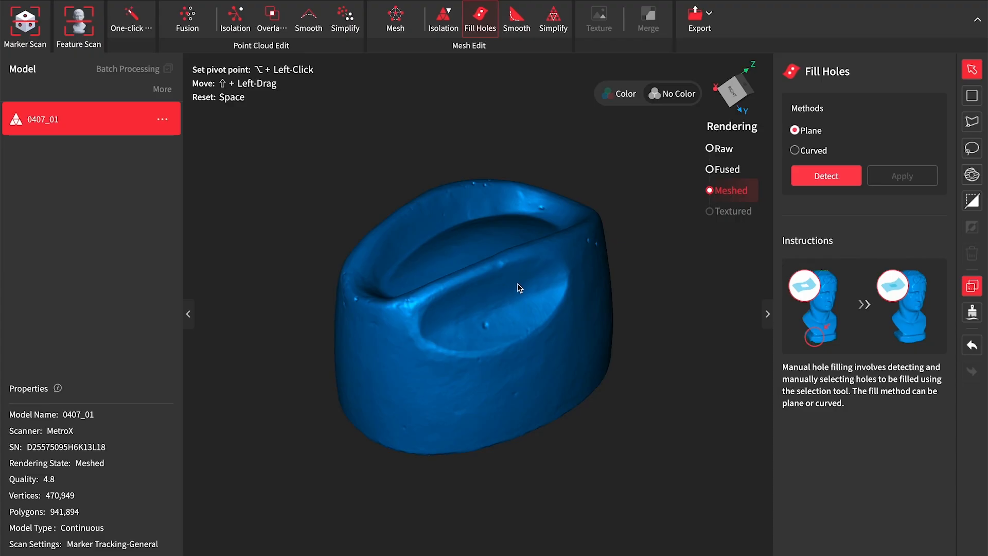
click(706, 21)
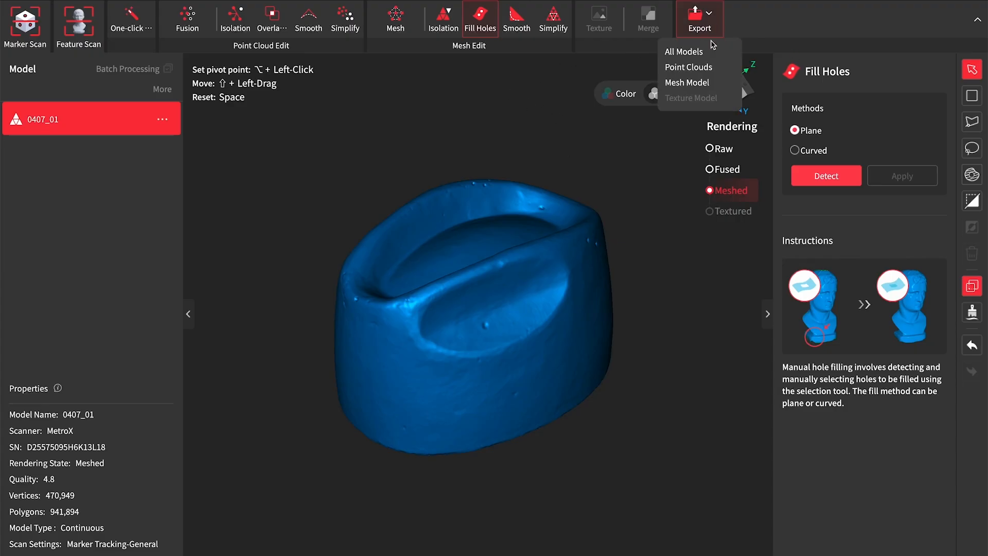
click(692, 85)
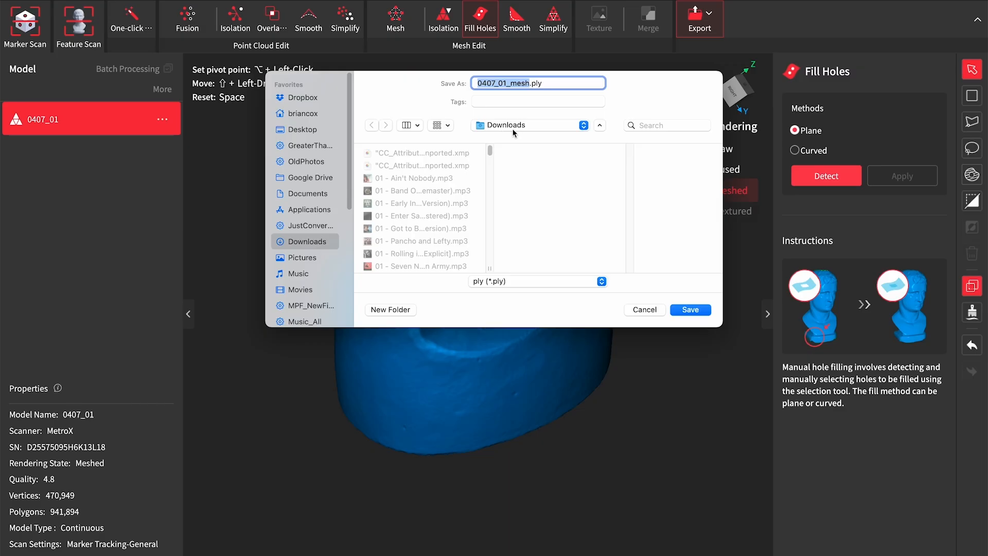
click(688, 310)
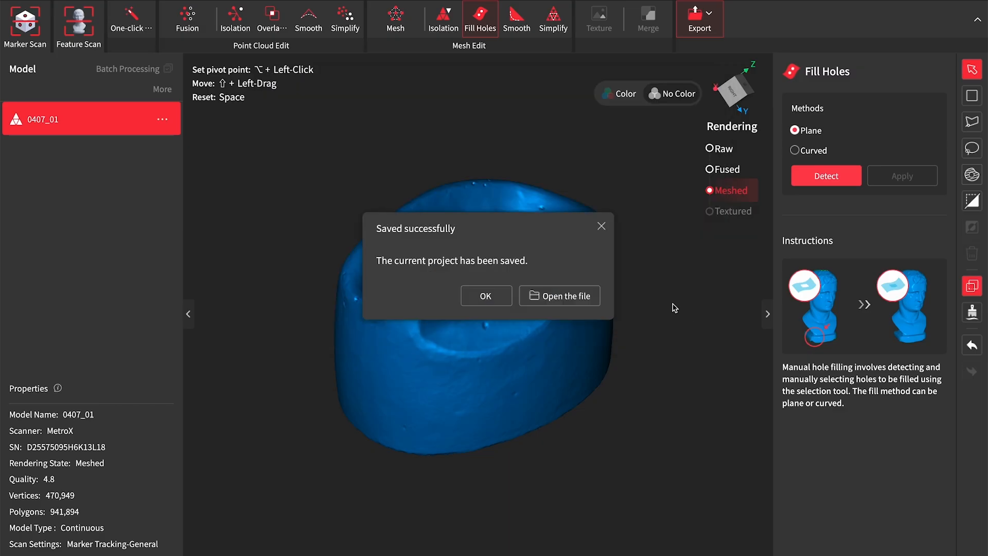
click(492, 297)
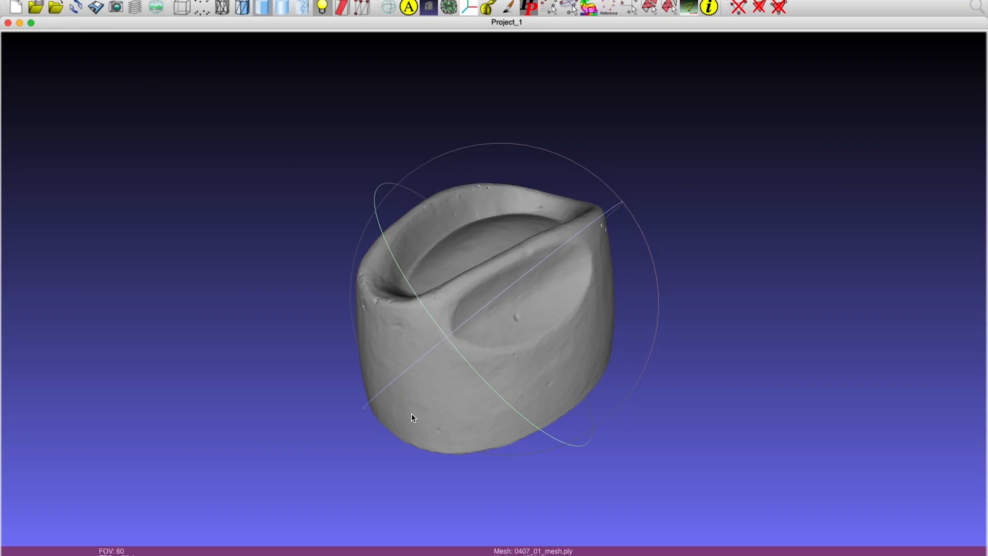
Switch to MeshLab and examine the exported 0407_01_mesh.ply surface around the recess, rim and outer wall
drag(430, 406, 408, 394)
drag(463, 331, 555, 411)
scroll(435, 380, up, 3)
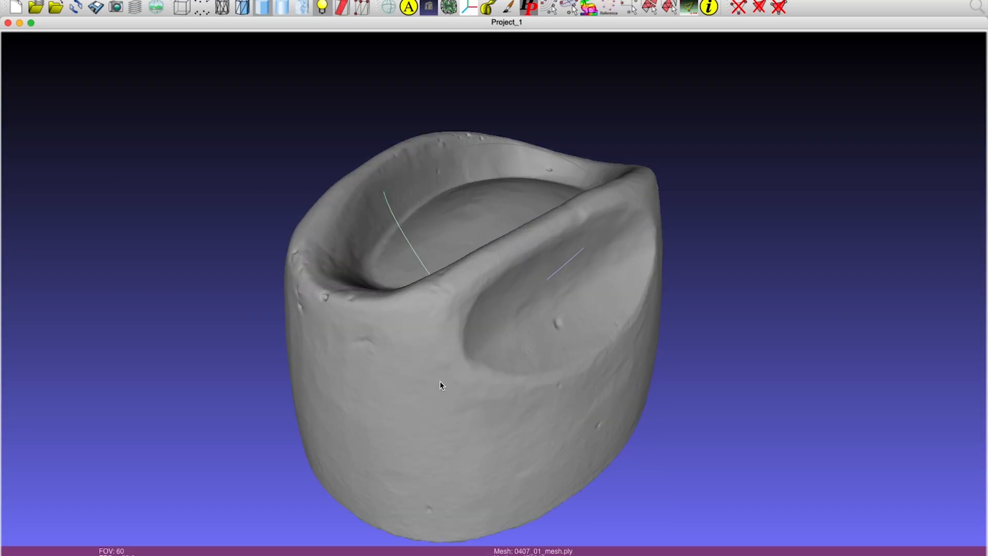
scroll(453, 400, down, 3)
drag(453, 403, 611, 354)
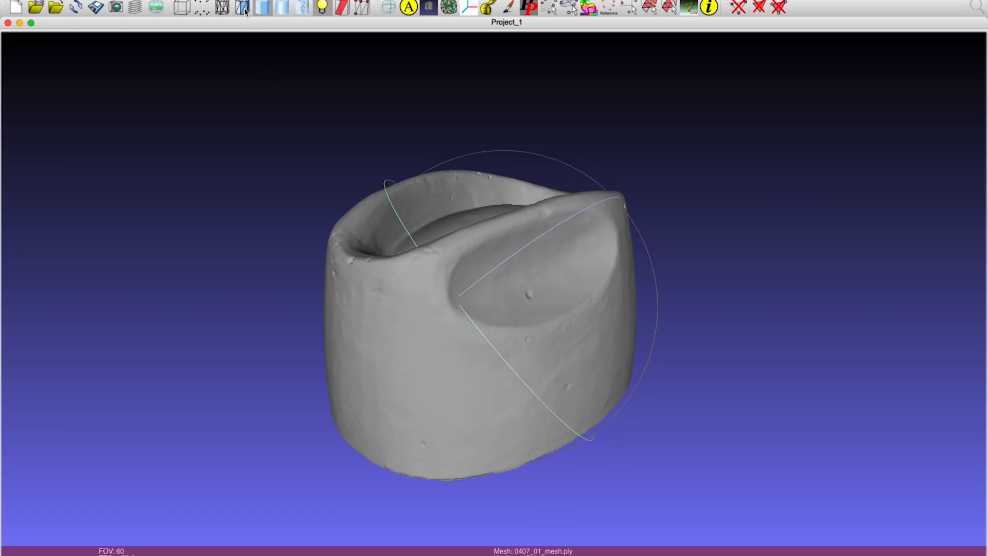
Display the mesh as a wireframe and examine the triangle structure of the walls and filled base up close
click(224, 8)
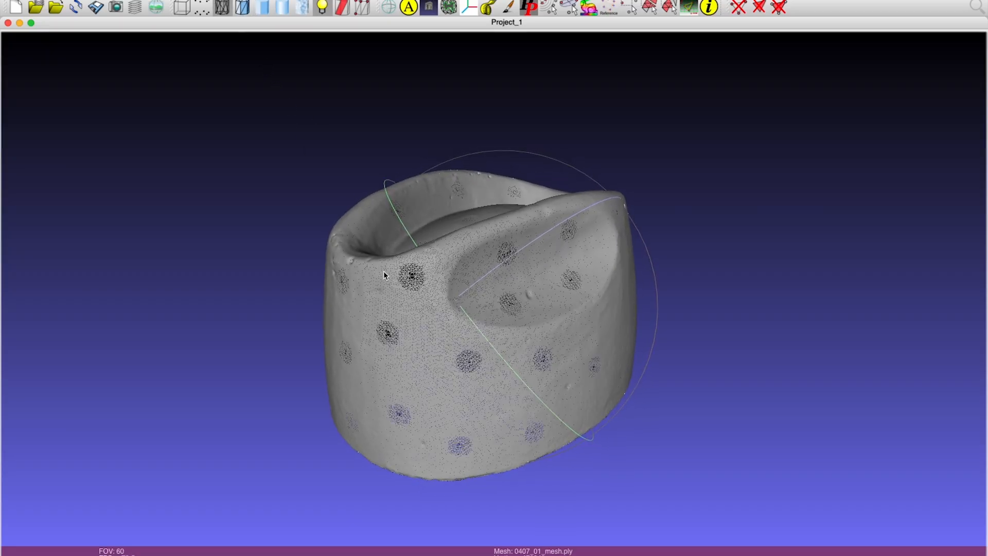
scroll(391, 283, up, 5)
scroll(392, 286, up, 5)
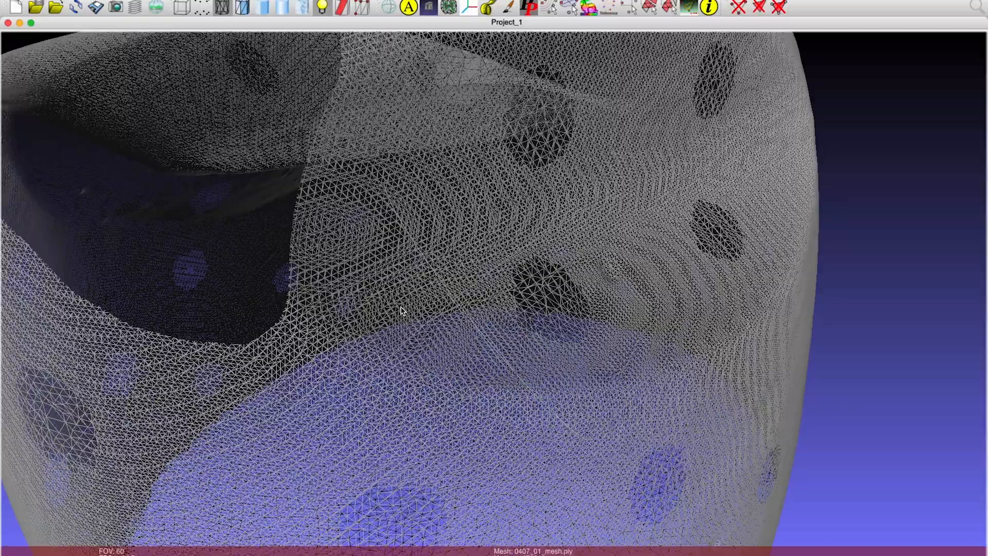
scroll(402, 310, down, 5)
scroll(434, 337, up, 8)
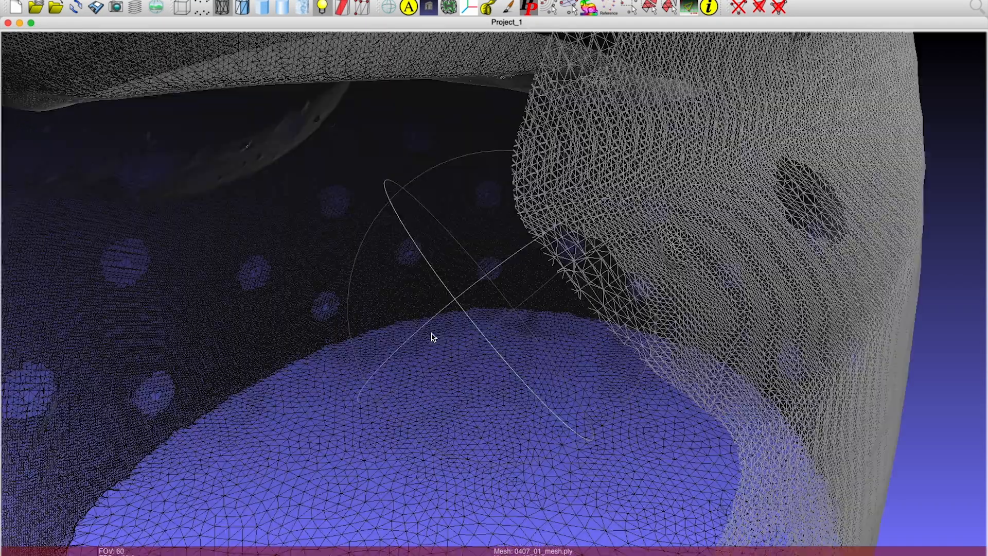
drag(380, 353, 427, 386)
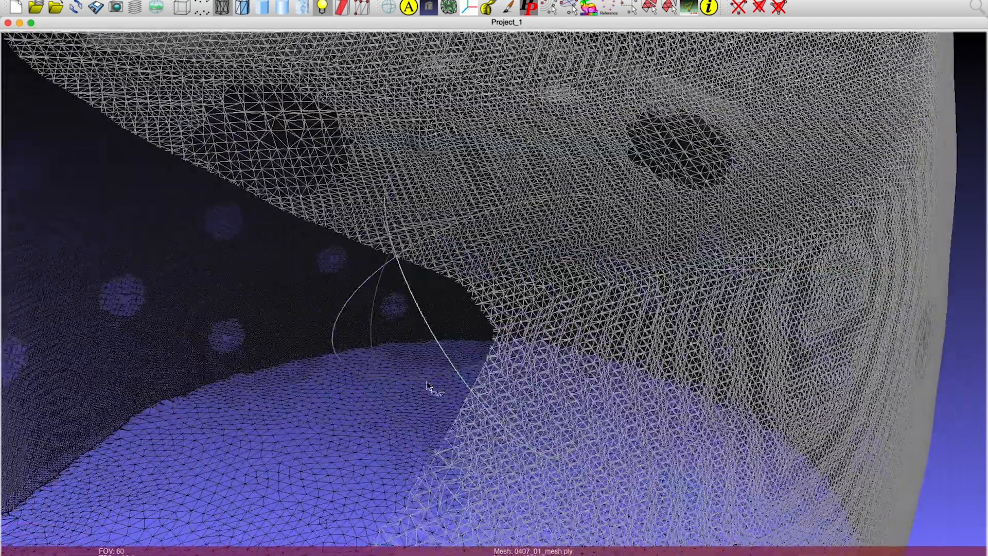
scroll(428, 386, down, 8)
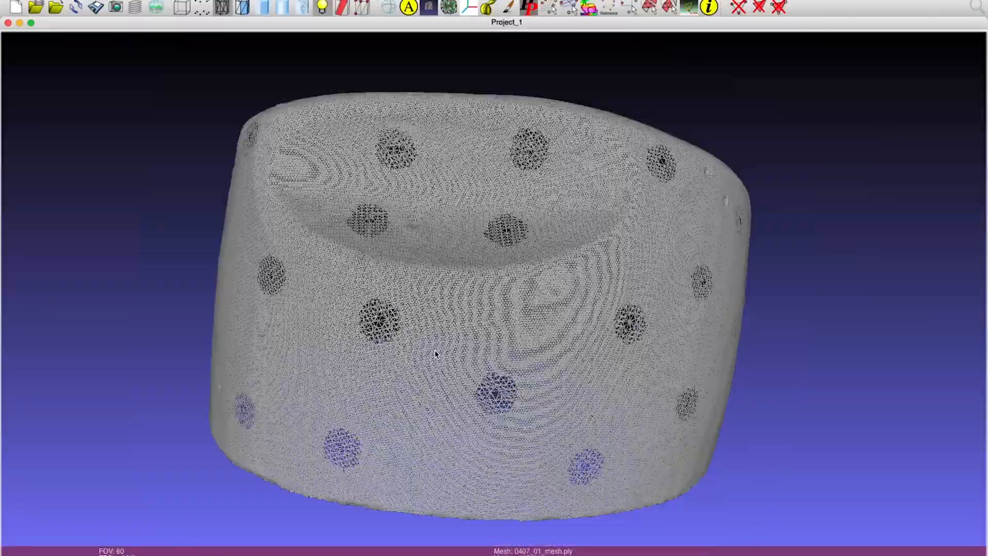
Compare the triangle density at the filled marker spots with the surrounding wall and recess, and switch the display back to solid shading
drag(436, 354, 505, 355)
drag(328, 206, 356, 230)
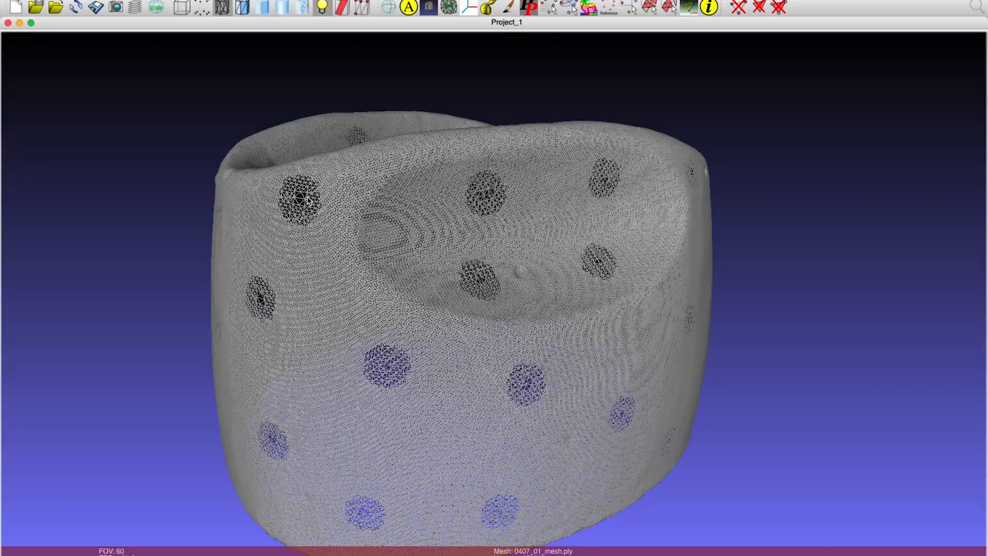
scroll(301, 196, down, 3)
scroll(290, 195, up, 3)
drag(273, 202, 383, 289)
scroll(381, 287, down, 3)
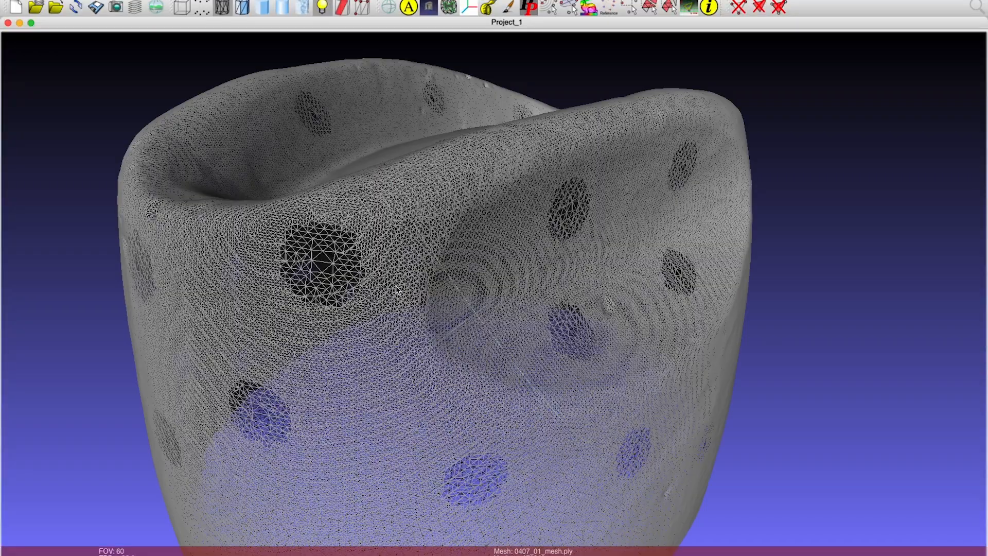
scroll(373, 286, up, 3)
scroll(374, 291, down, 3)
scroll(376, 296, up, 2)
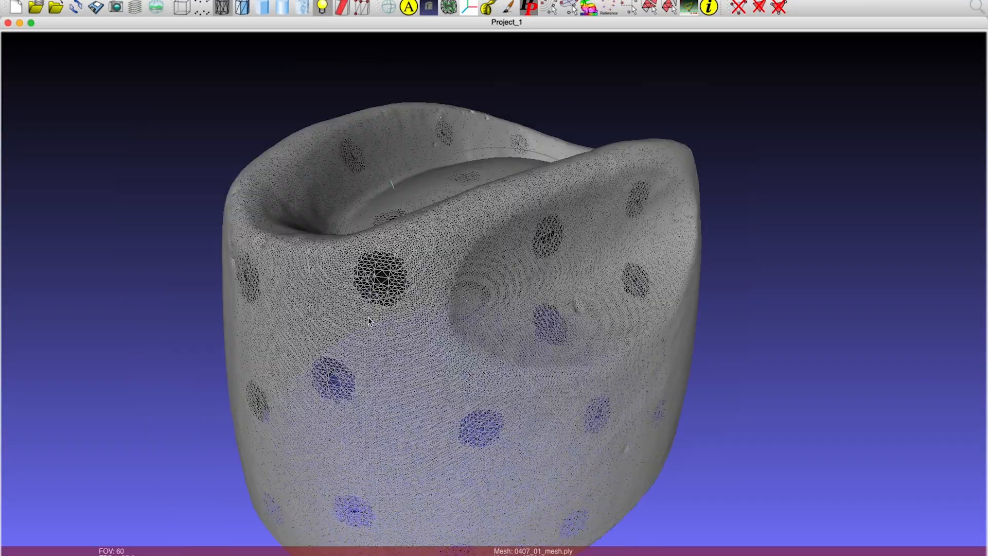
scroll(379, 331, up, 3)
drag(560, 363, 360, 164)
click(263, 8)
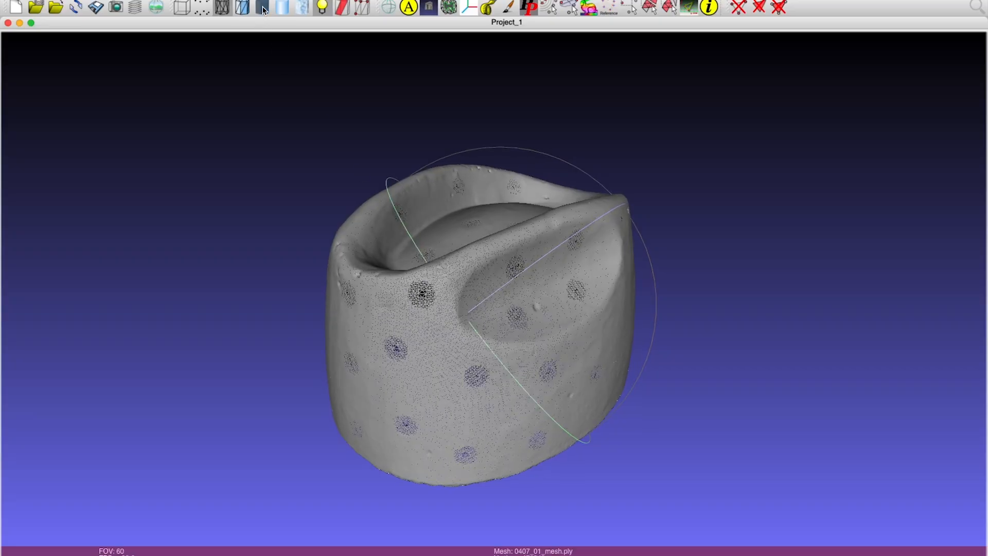